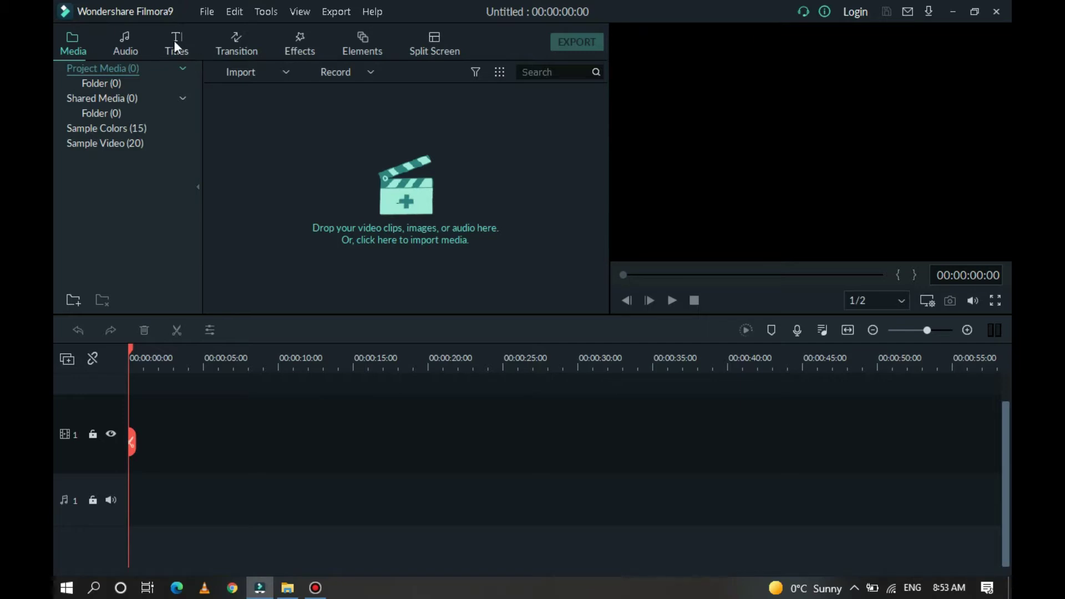
Place a Black colour clip on the video track with the Default Title above it.
click(120, 127)
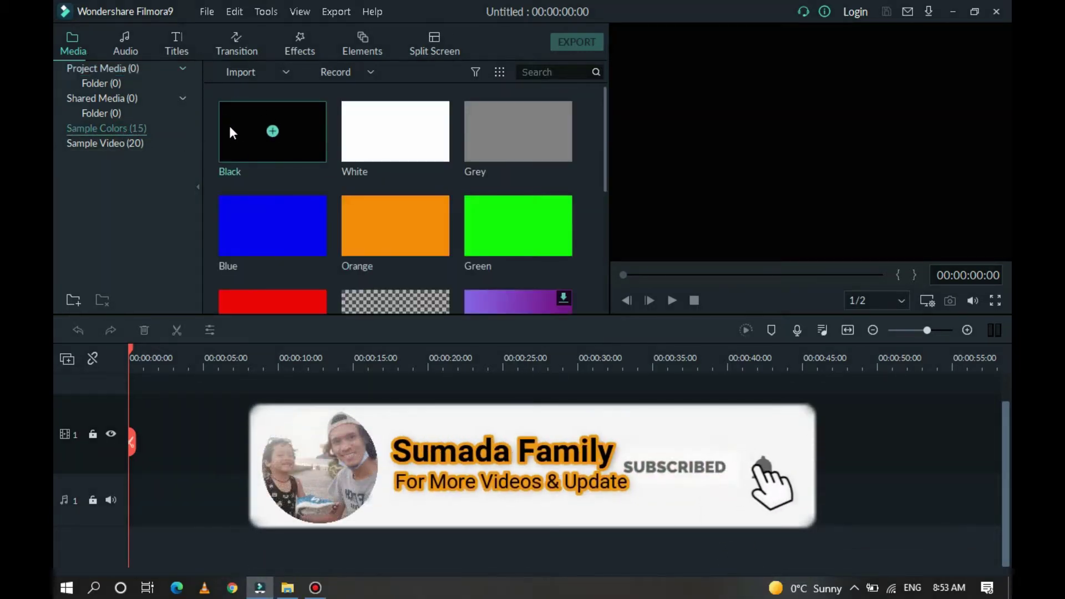
drag(231, 134, 131, 435)
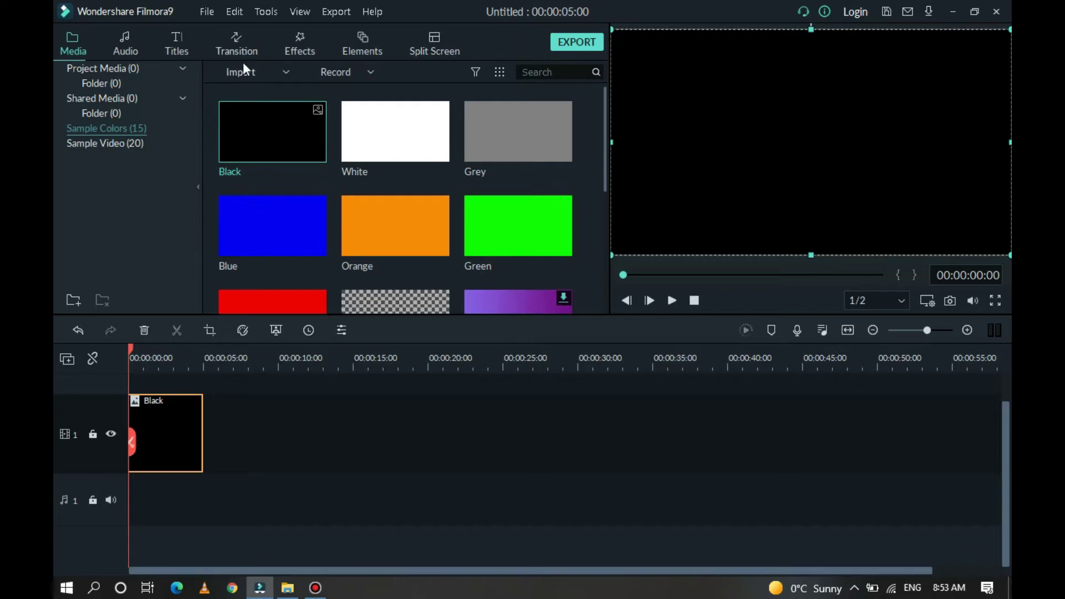
click(173, 48)
mouse_move(395, 132)
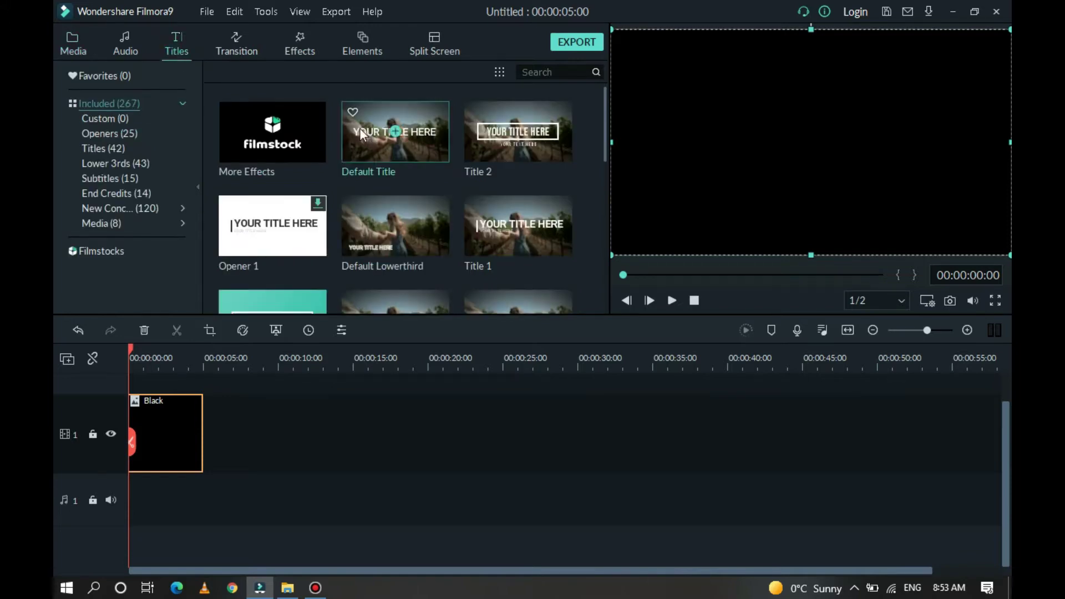
mouse_move(359, 133)
mouse_down()
mouse_move(154, 386)
mouse_move(137, 388)
mouse_up()
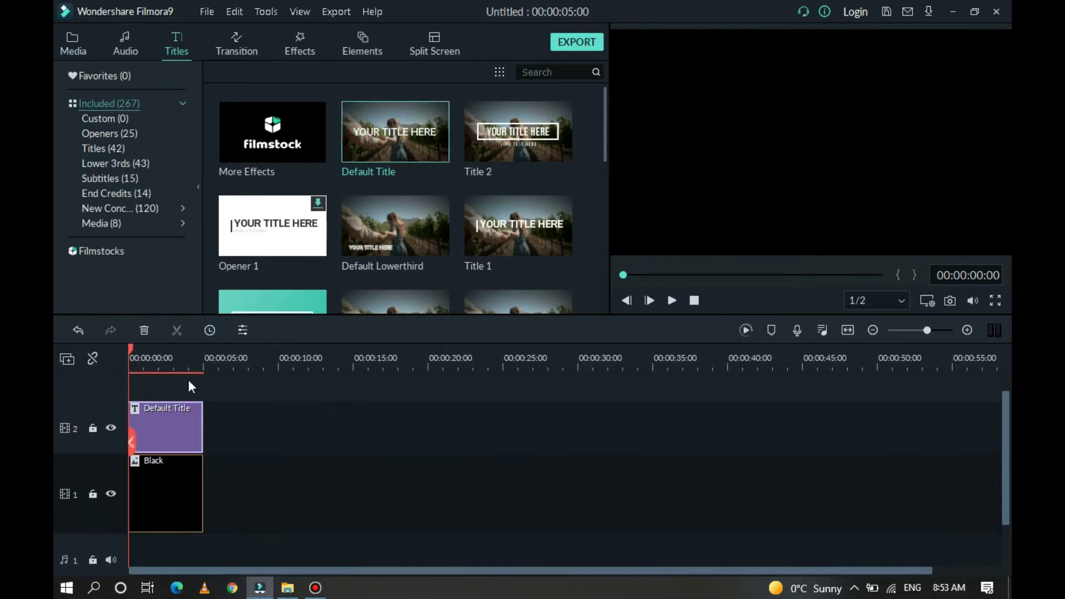
Open Advanced Text Edit for the Default Title clip.
click(172, 420)
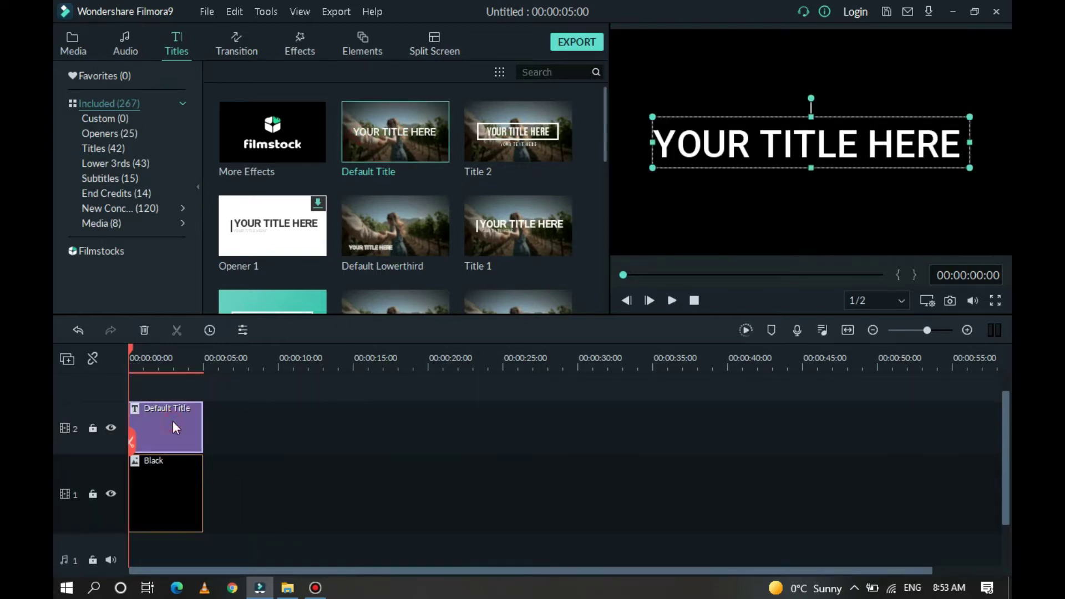
double_click(673, 148)
click(480, 287)
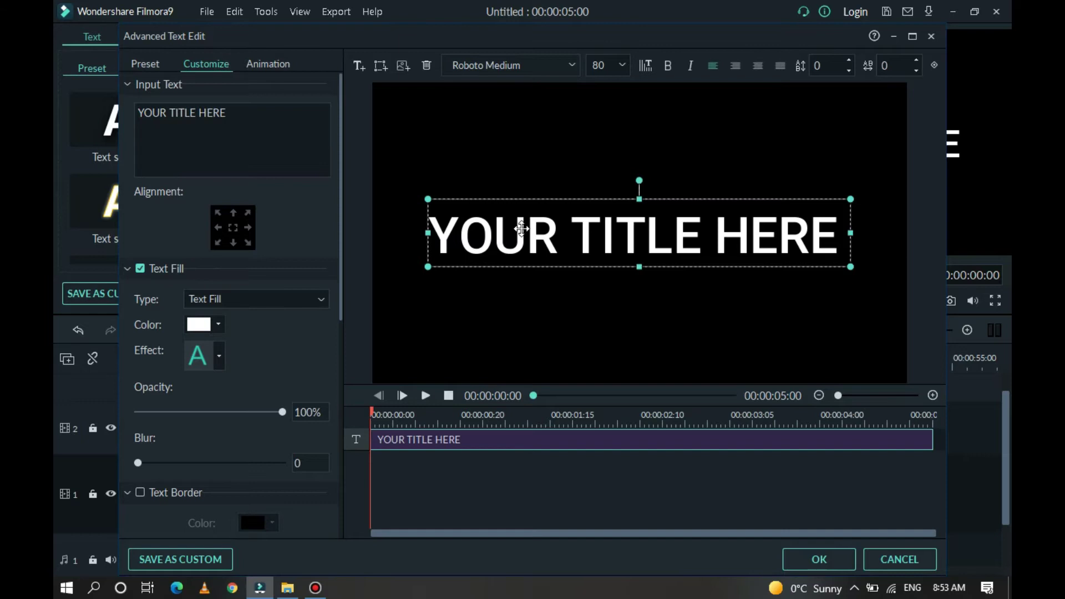
Replace the placeholder title text with 'Welcome to'.
double_click(521, 224)
key(ctrl+a)
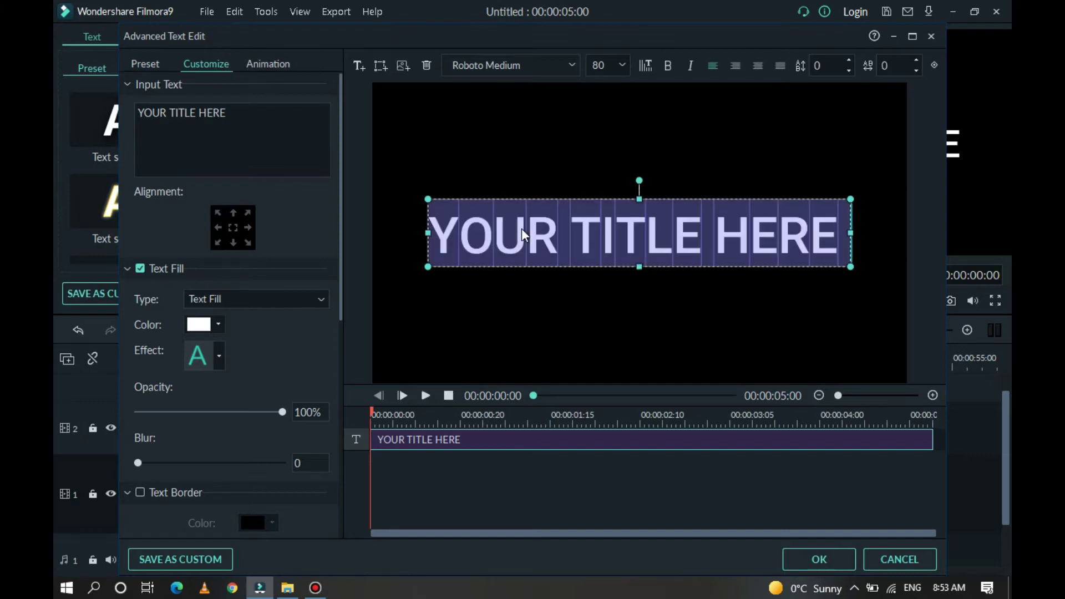
text(Welc)
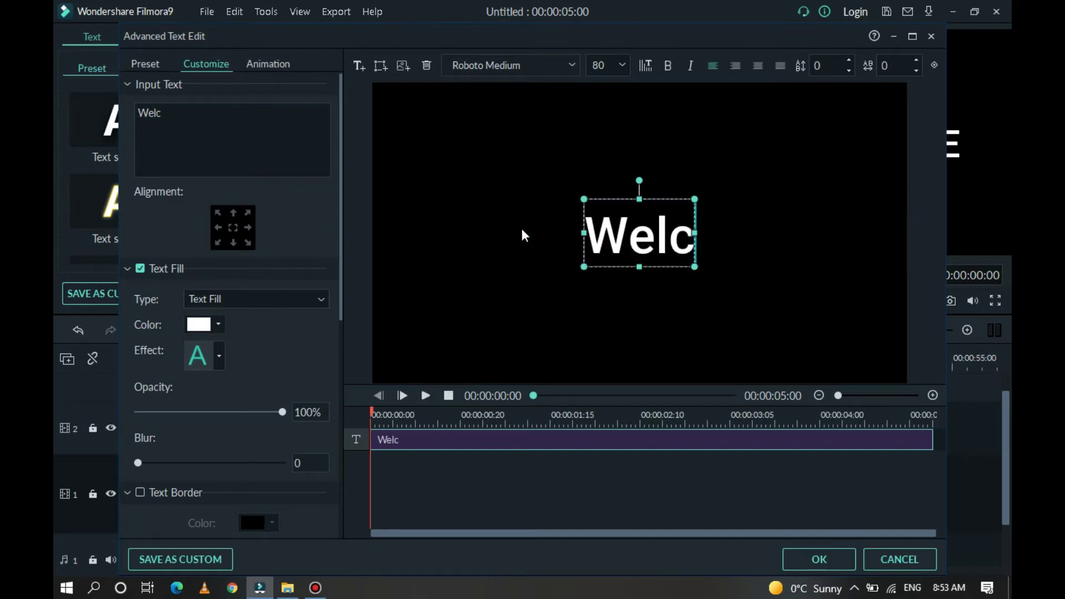
text(ome to)
key(ctrl+a)
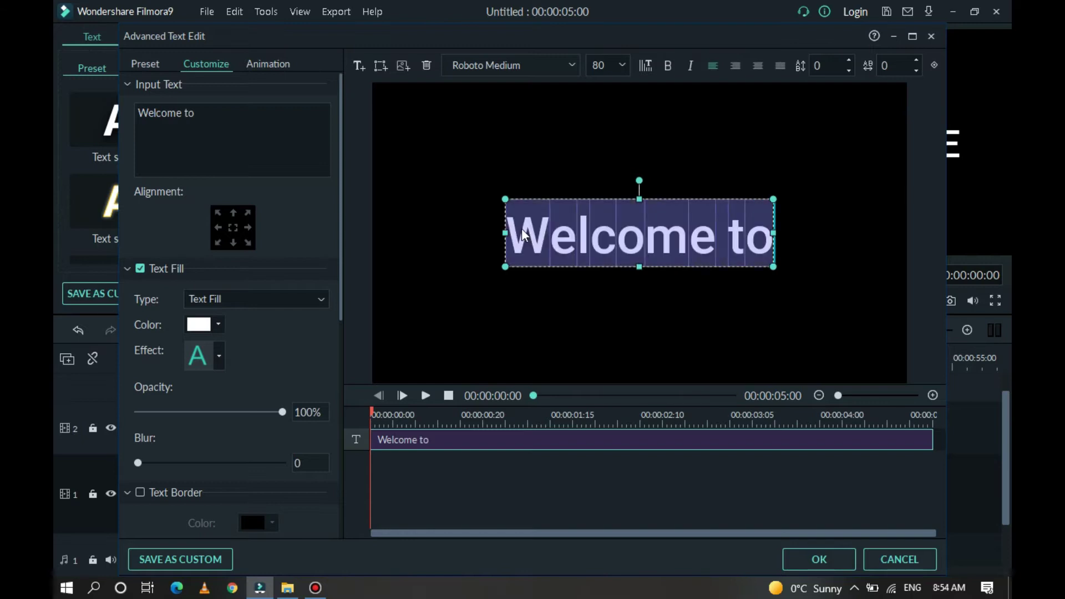
Apply the Line Light Demo Outline font and drag the text higher in the frame.
click(573, 65)
scroll(556, 121, up, 5)
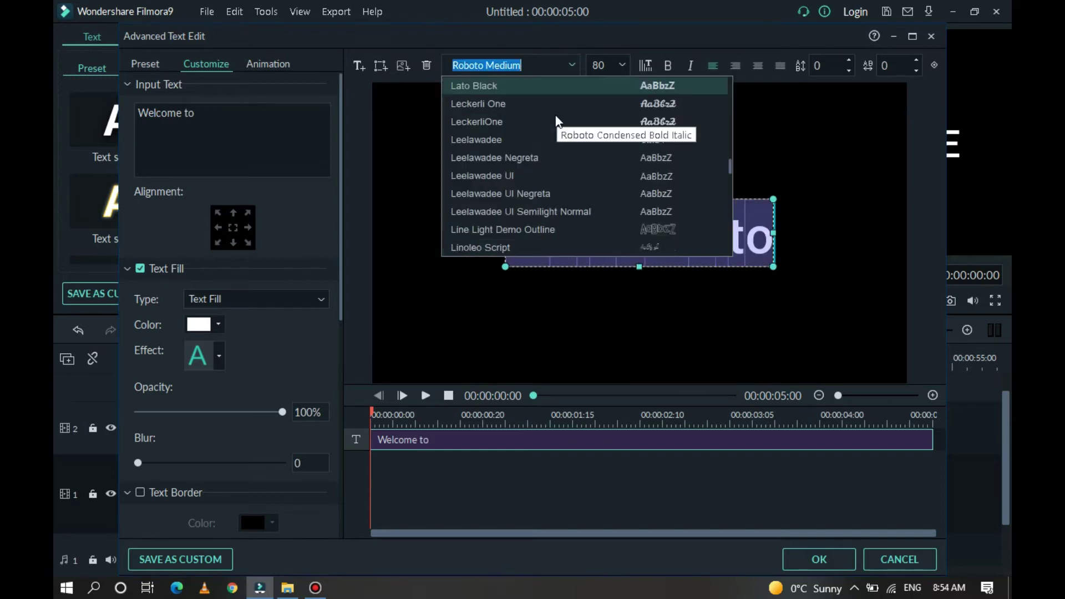
key(Down)
key(Down)
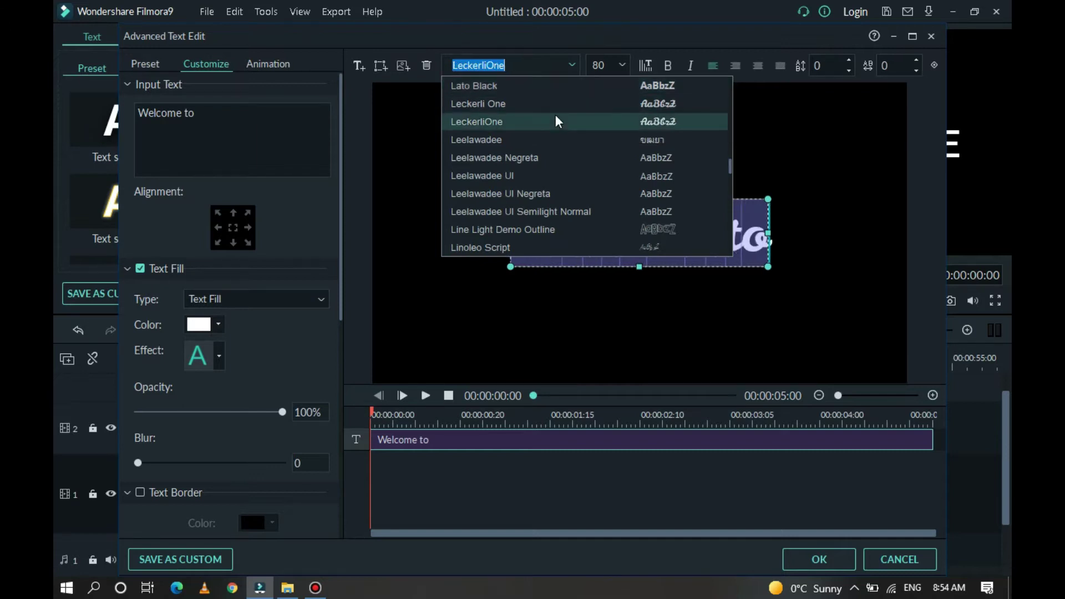
key(Down)
key(Down)
key(Down)
key(Down)
key(Down)
key(Up)
key(Up)
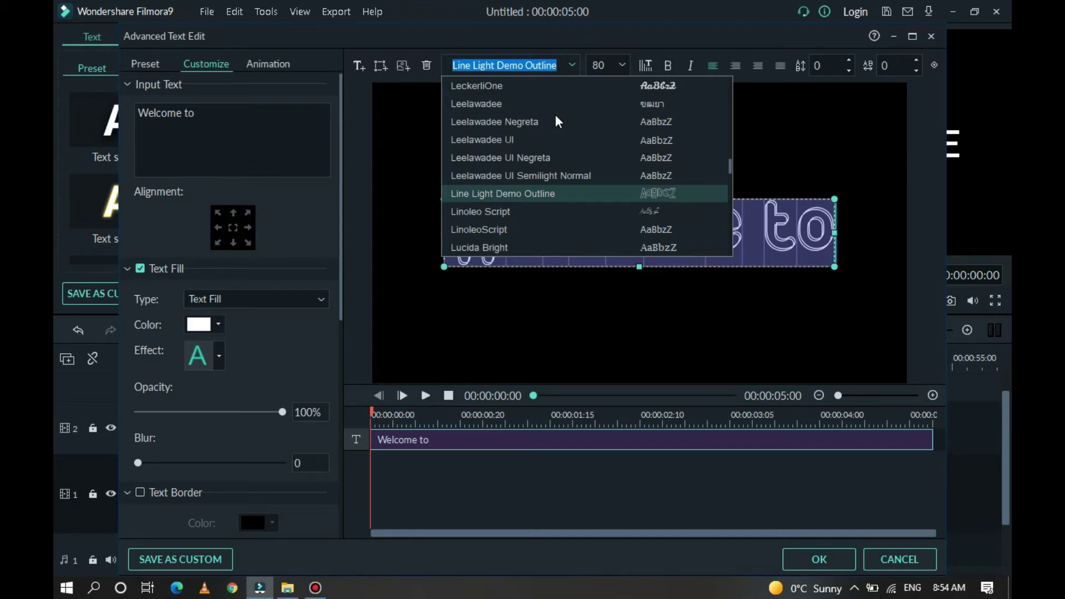
click(559, 192)
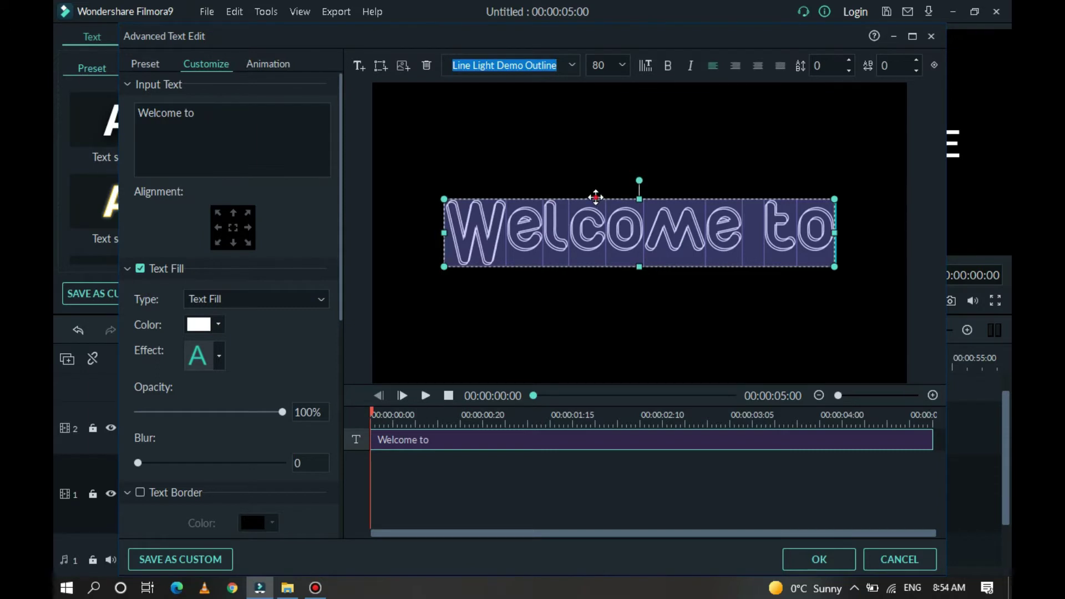
mouse_move(596, 201)
mouse_down()
mouse_move(599, 110)
mouse_move(596, 143)
mouse_up()
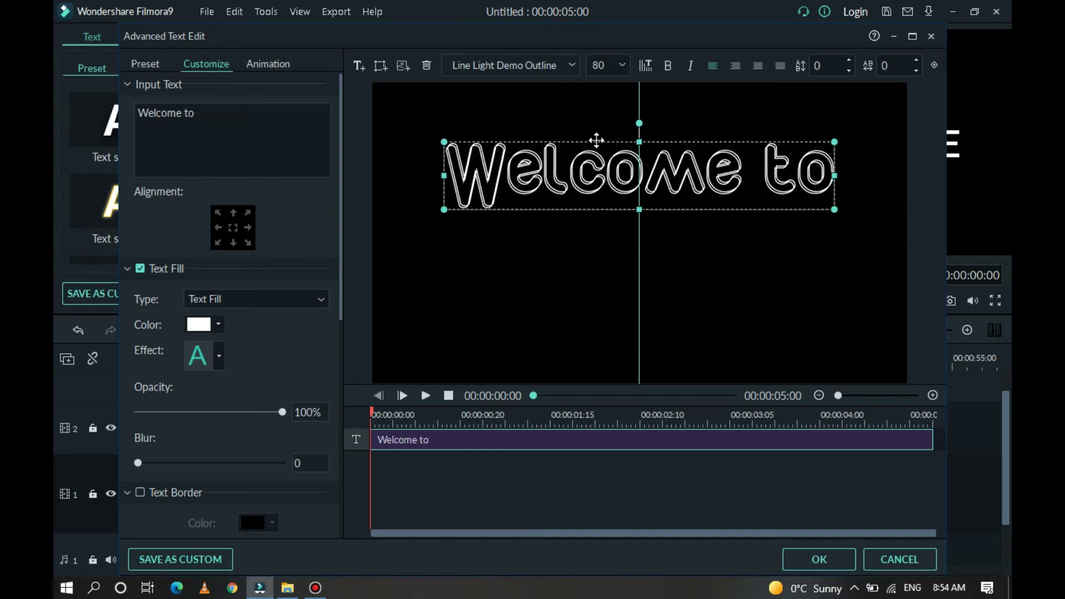
Add a new text box reading 'barbar gaming'.
click(576, 269)
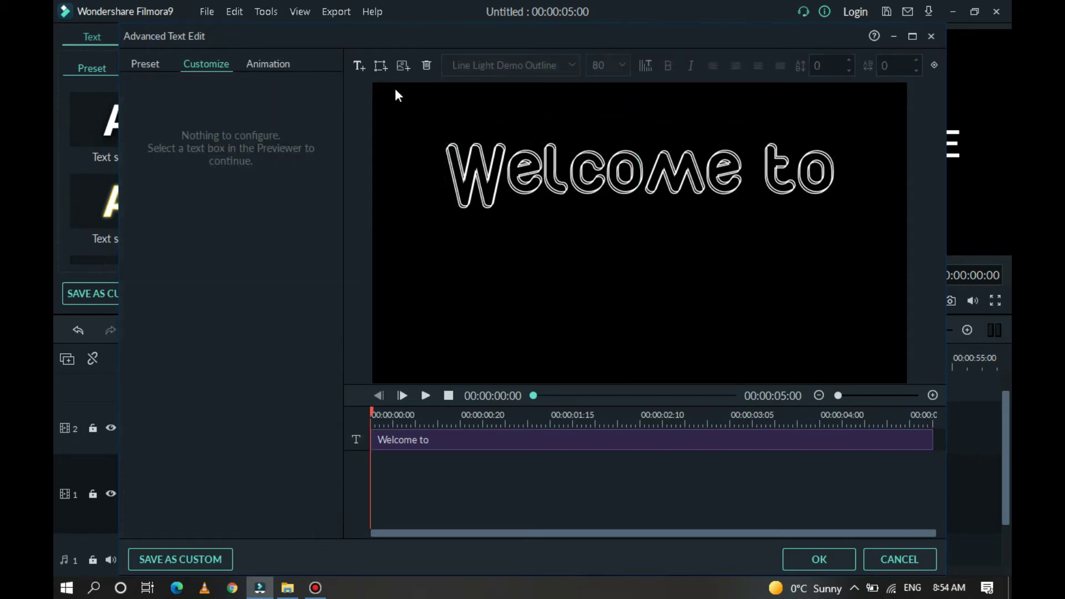
click(358, 66)
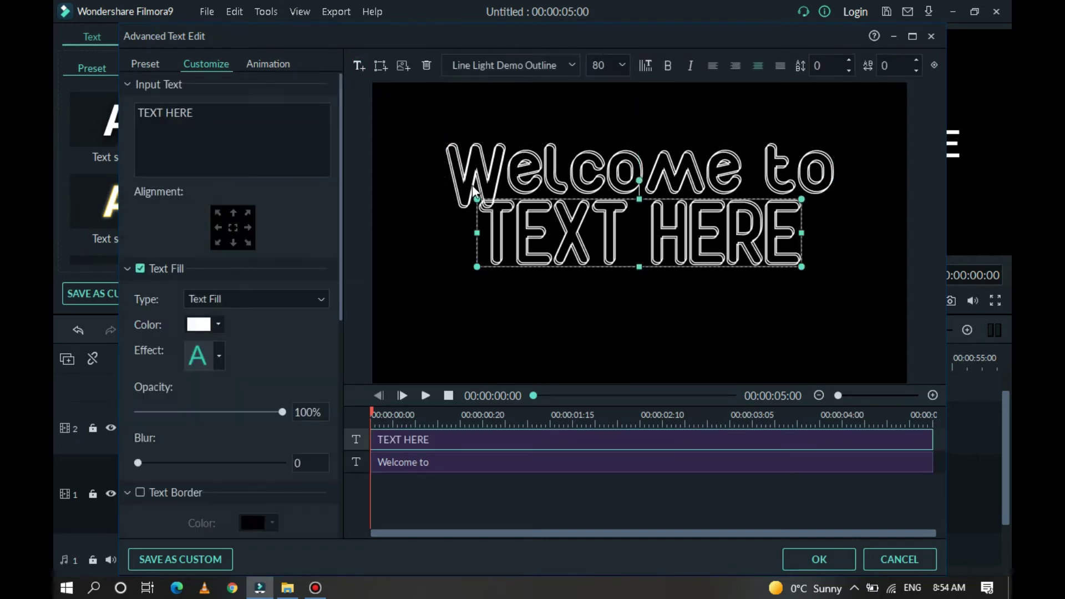
double_click(573, 241)
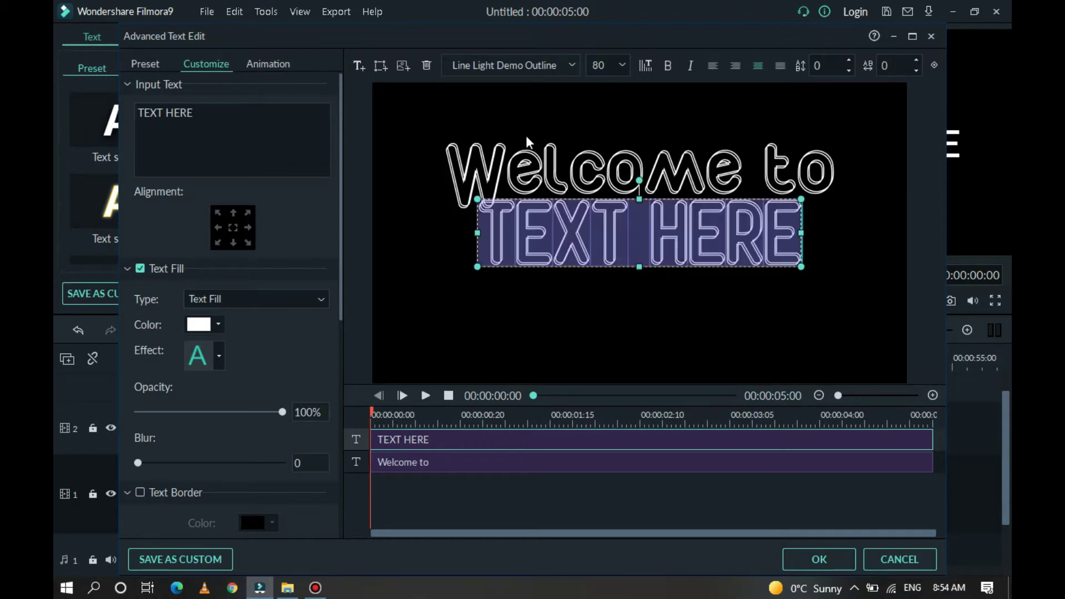
text(barb)
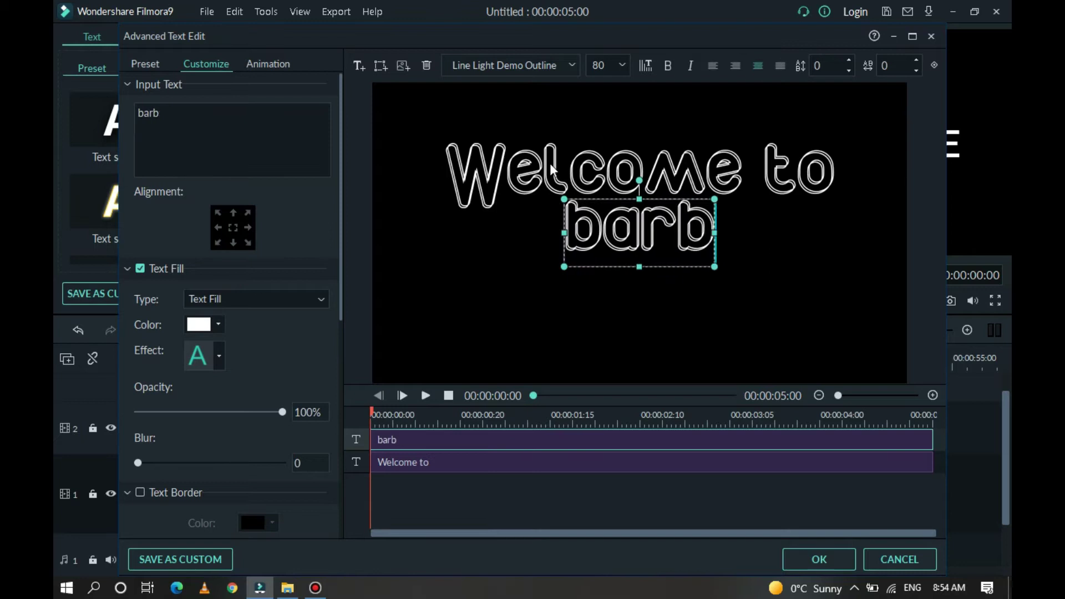
text(ar gami)
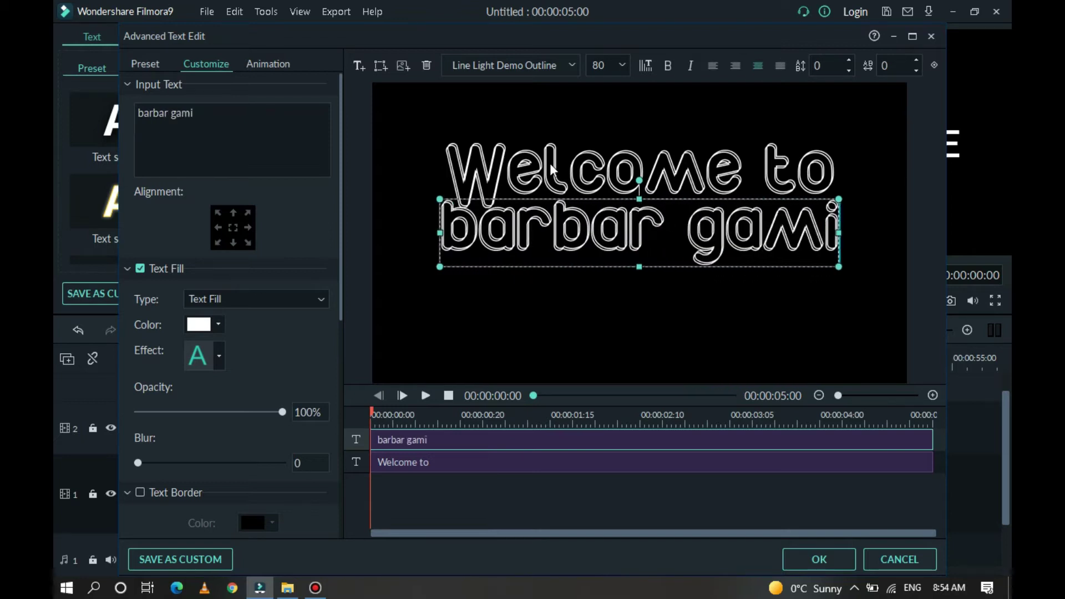
text(ng)
key(ctrl+a)
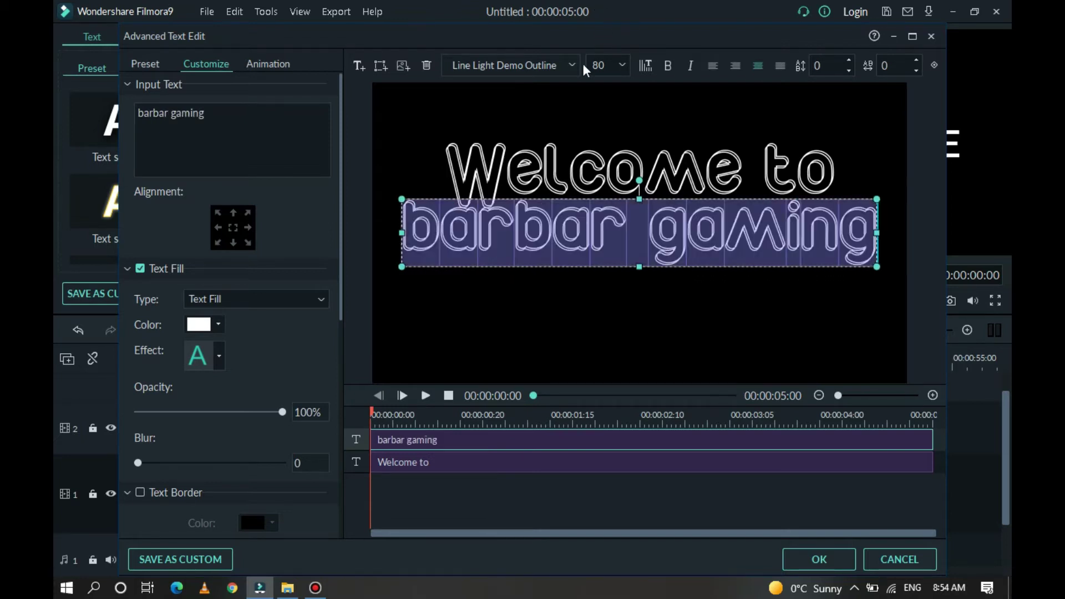
Set 'barbar gaming' to Linoleo Script and nudge both text lines slightly lower.
click(571, 66)
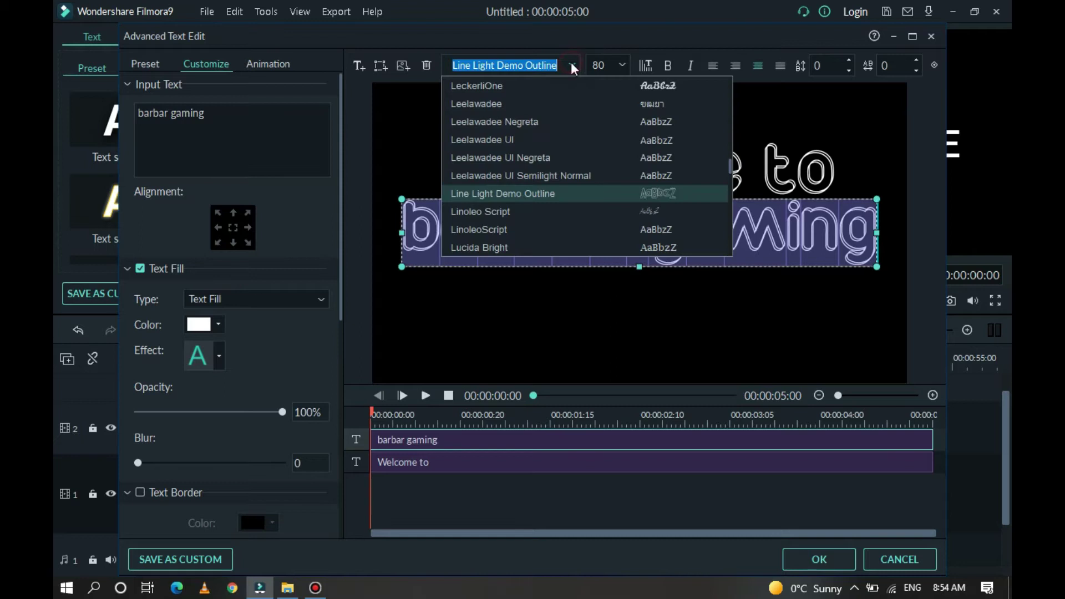
click(511, 214)
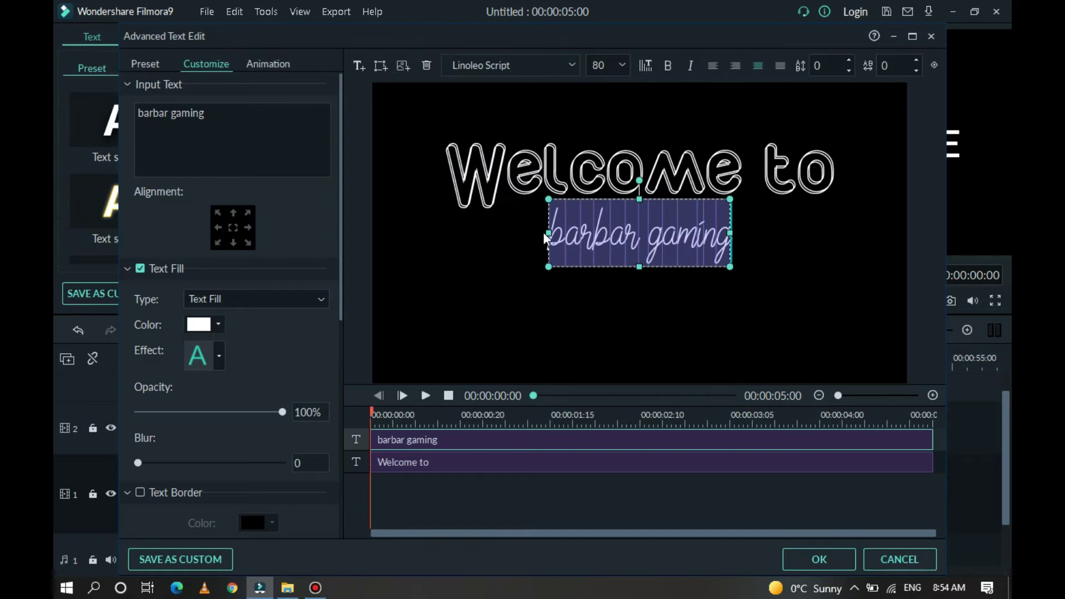
click(617, 294)
drag(627, 242, 626, 269)
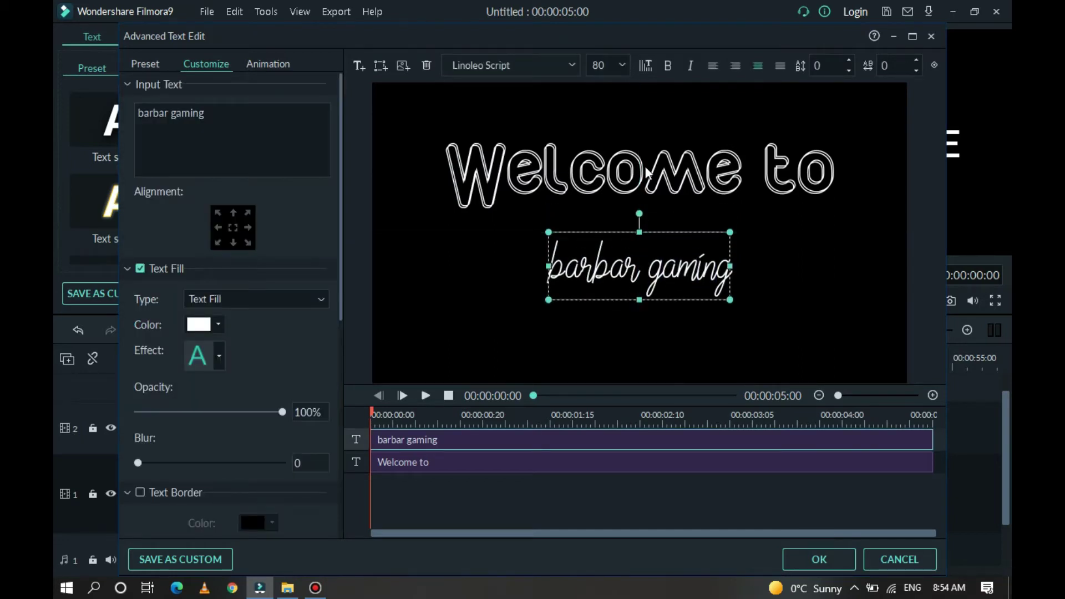
drag(648, 175, 639, 192)
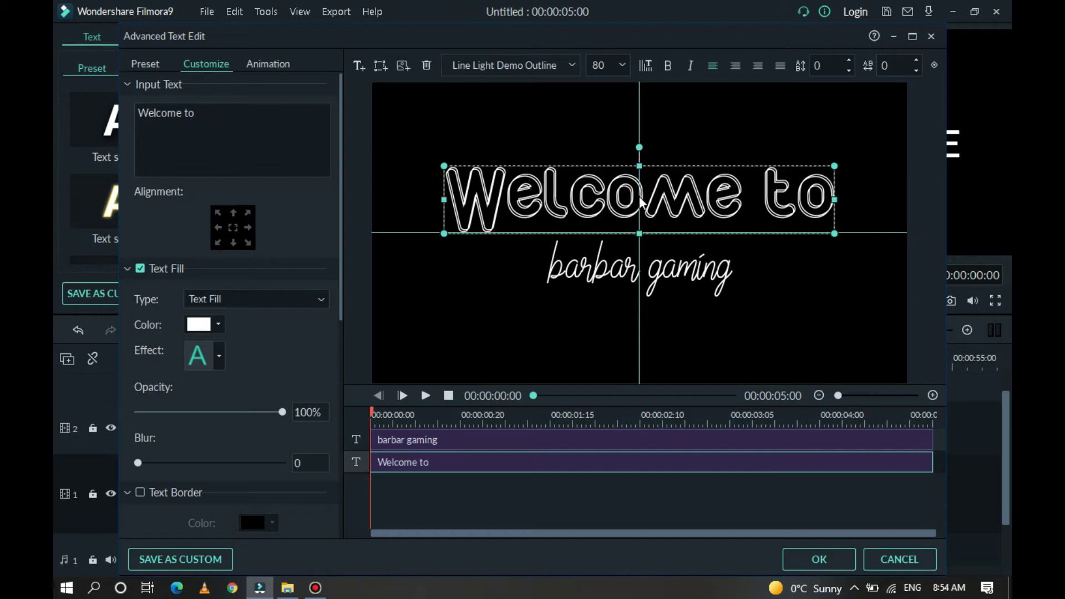
Apply a pink neon preset text style to 'Welcome to'.
click(557, 324)
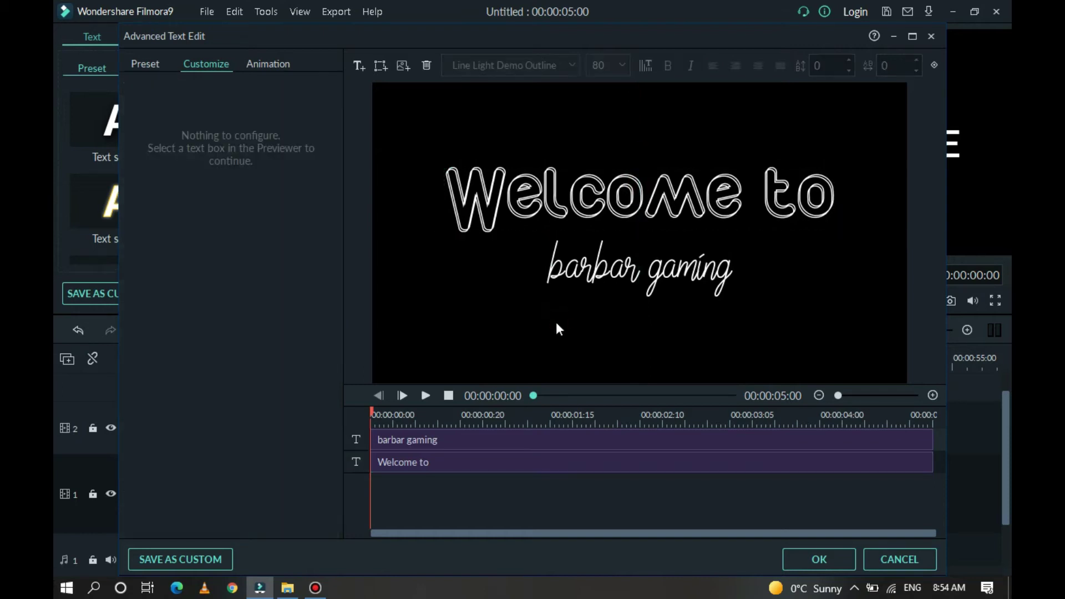
click(567, 214)
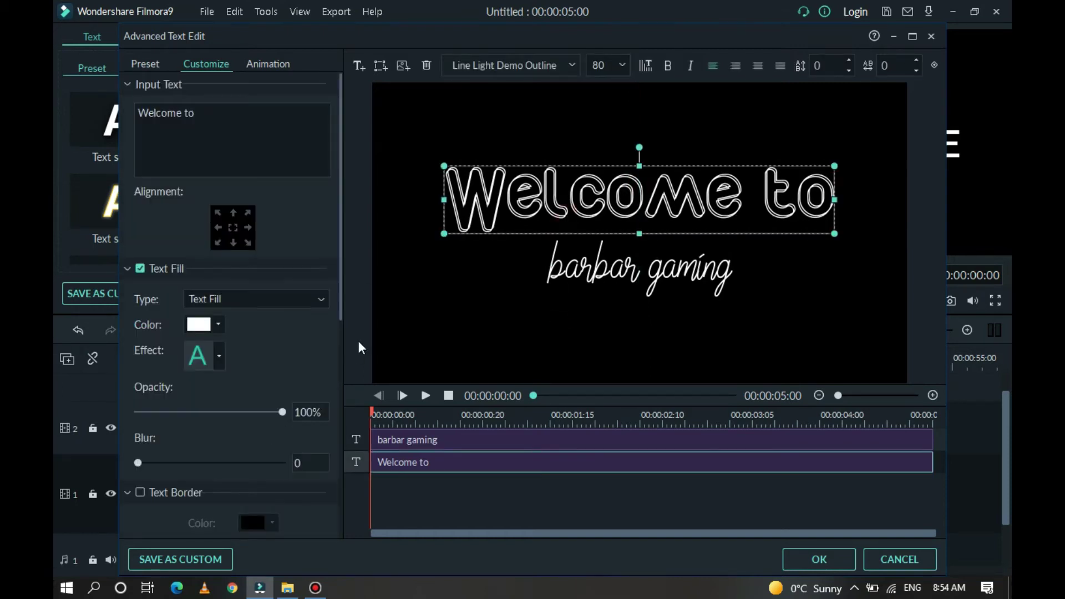
click(153, 67)
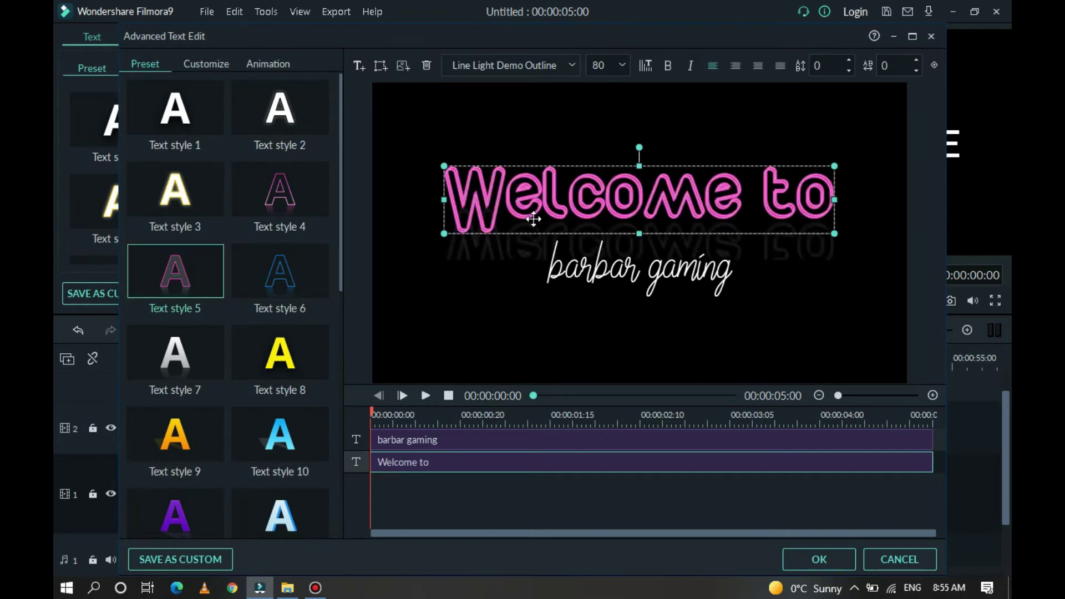
click(199, 64)
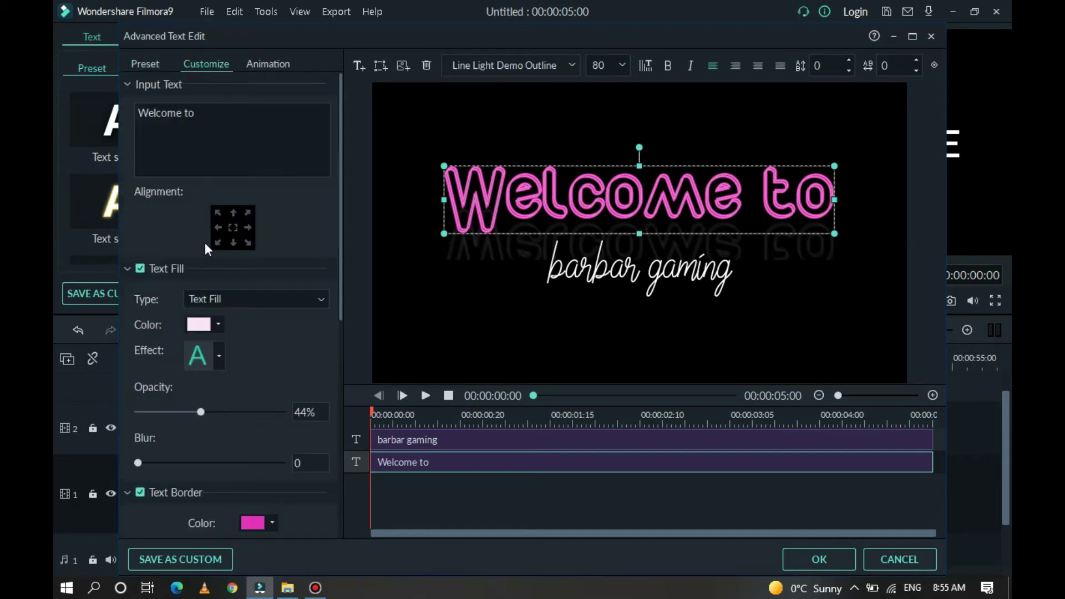
Switch its text fill to a blurred effect and set shadow opacity to 0%.
click(219, 353)
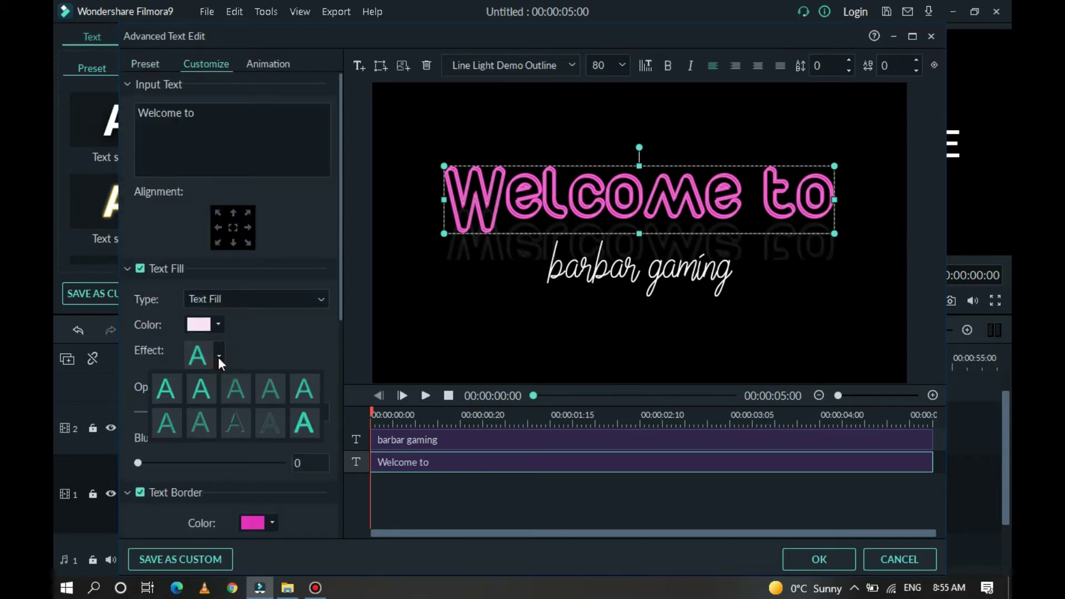
click(235, 424)
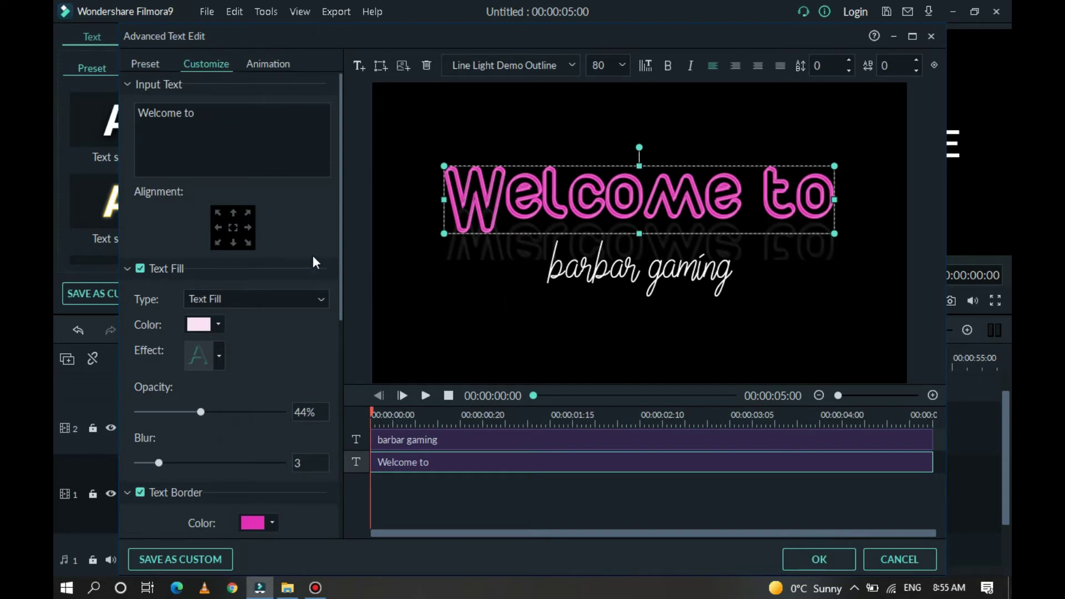
drag(339, 257, 346, 450)
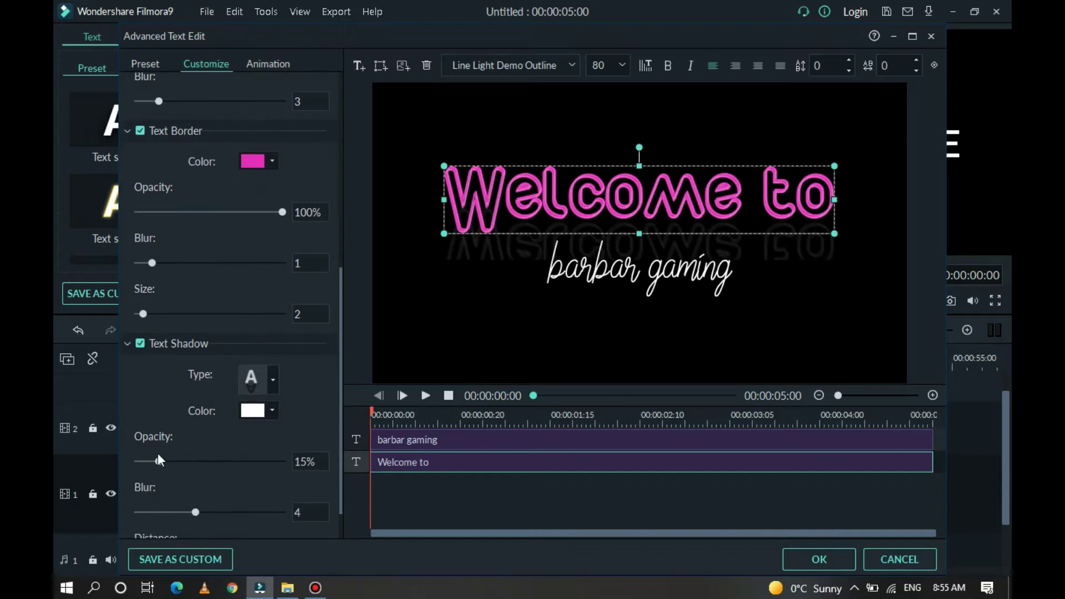
drag(157, 461, 111, 463)
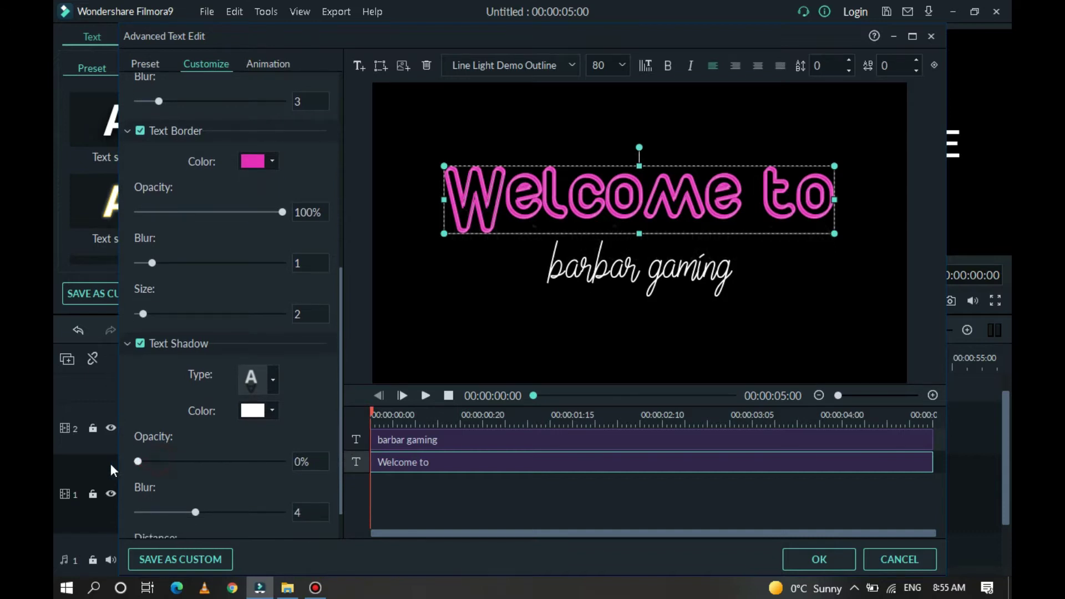
Give 'barbar gaming' the blue neon Preset Text style 6 with 0% shadow opacity.
click(600, 275)
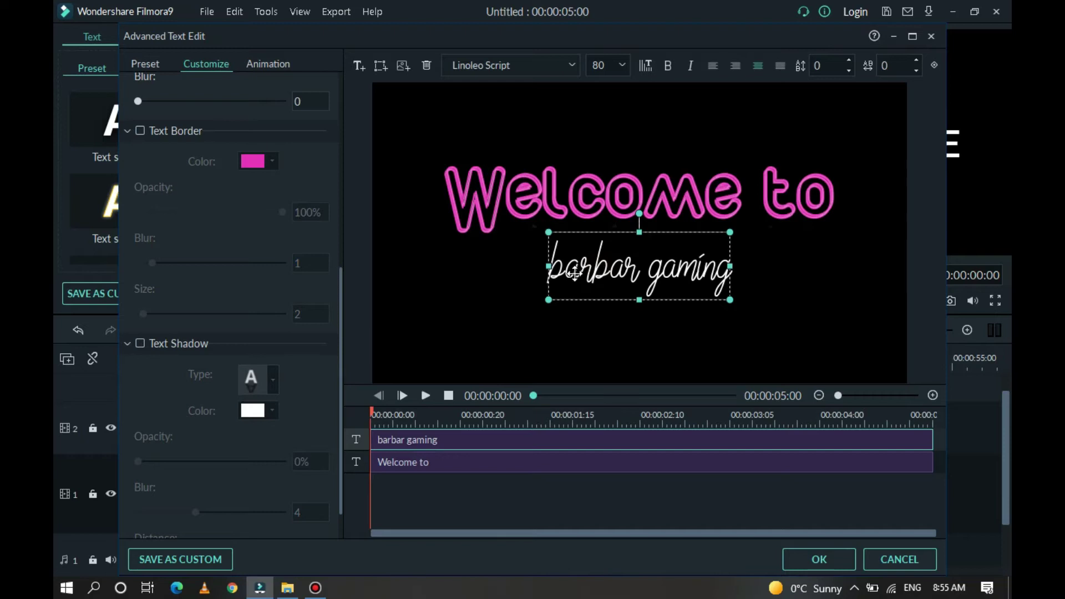
click(144, 60)
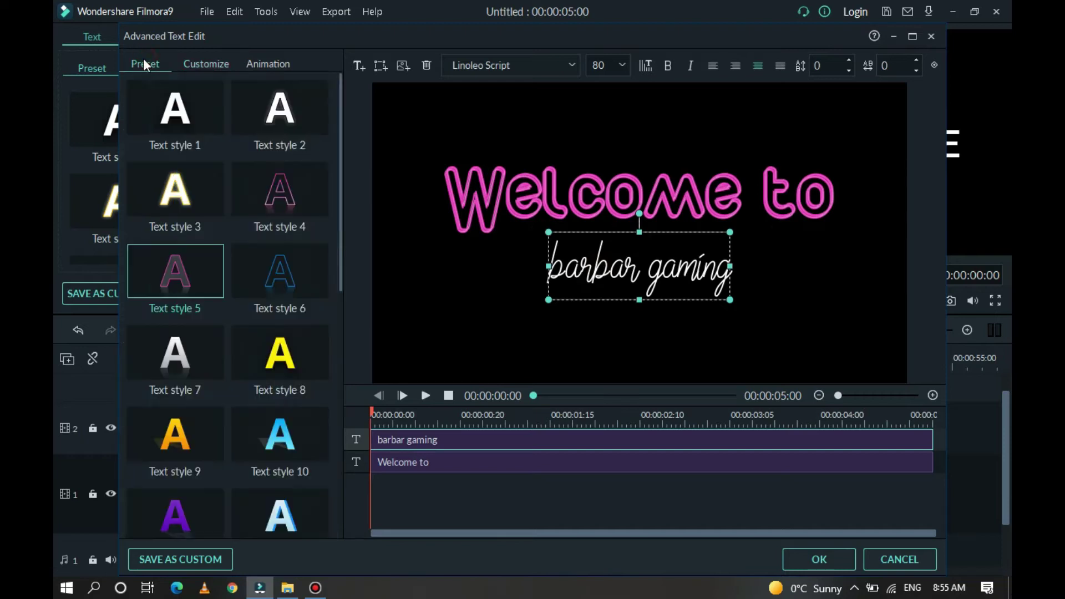
click(261, 288)
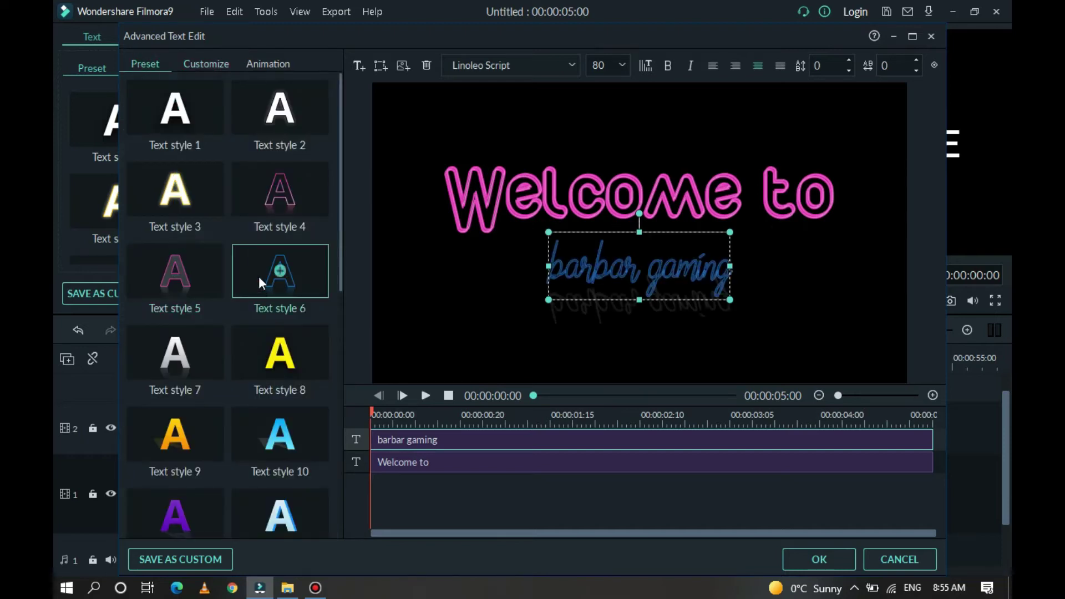
click(210, 62)
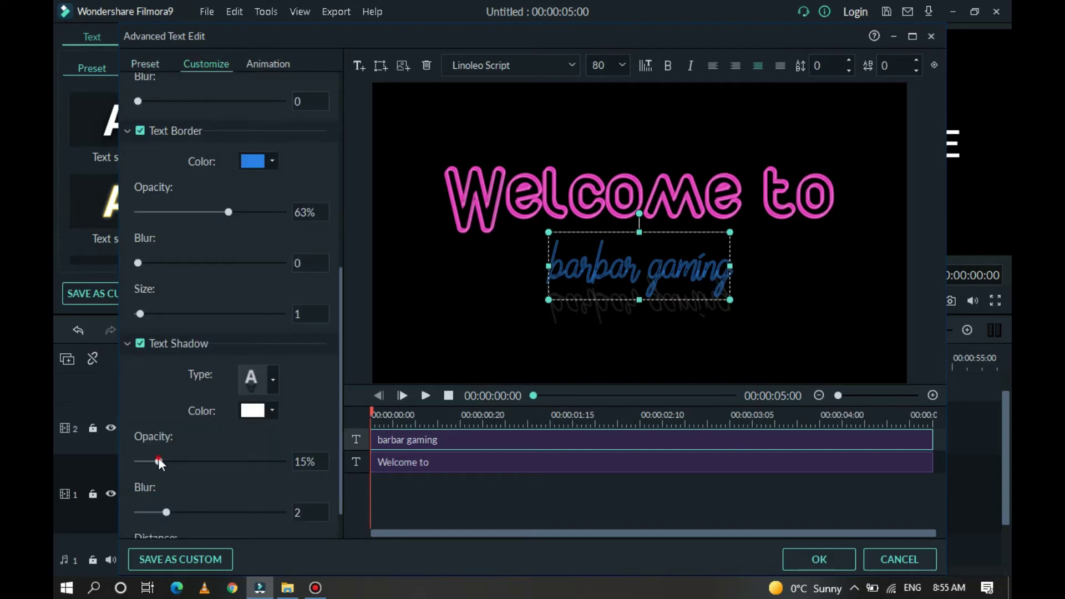
drag(158, 461, 118, 463)
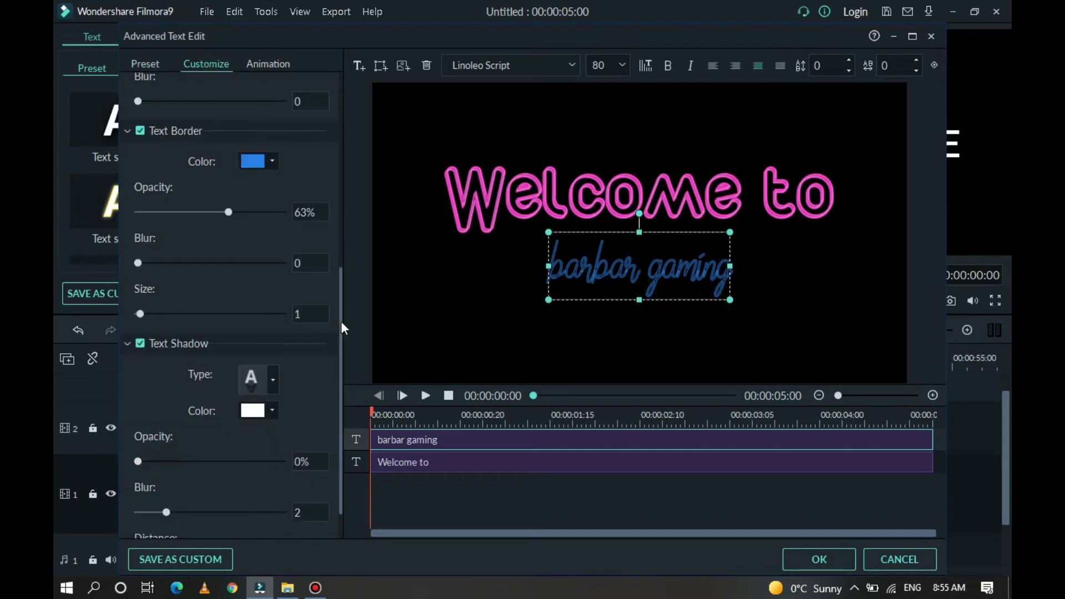
drag(342, 321, 351, 252)
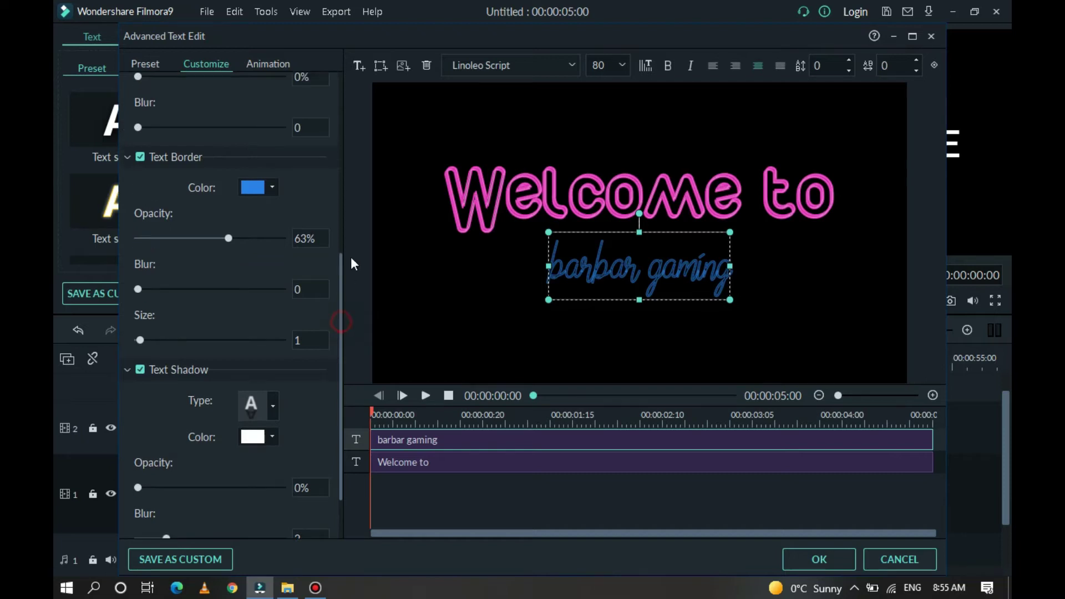
Confirm the edits with OK in Advanced Text Edit and the title panel.
click(441, 312)
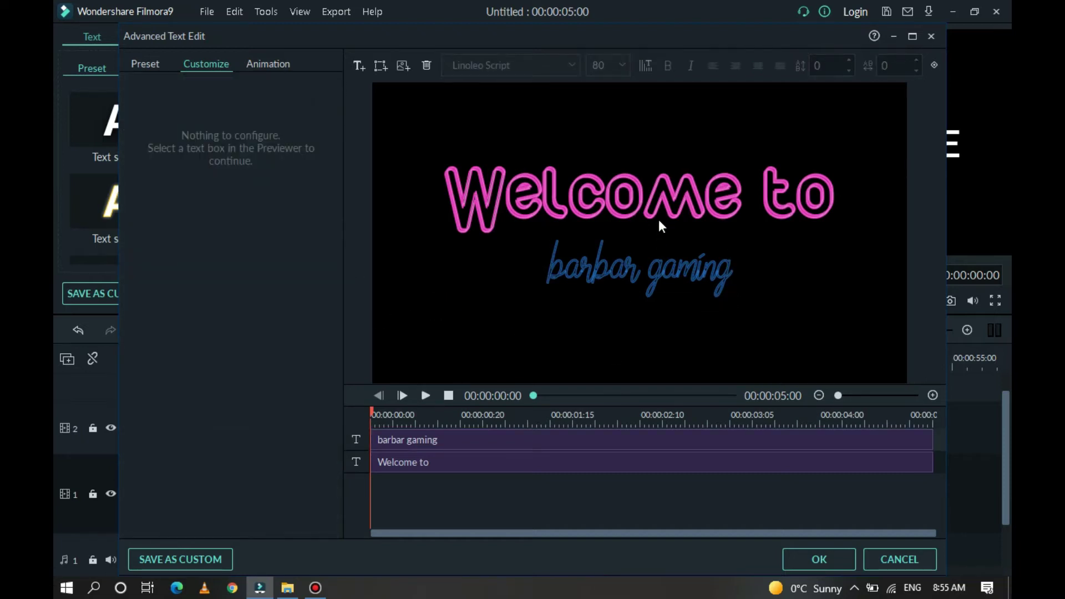
drag(653, 208, 652, 217)
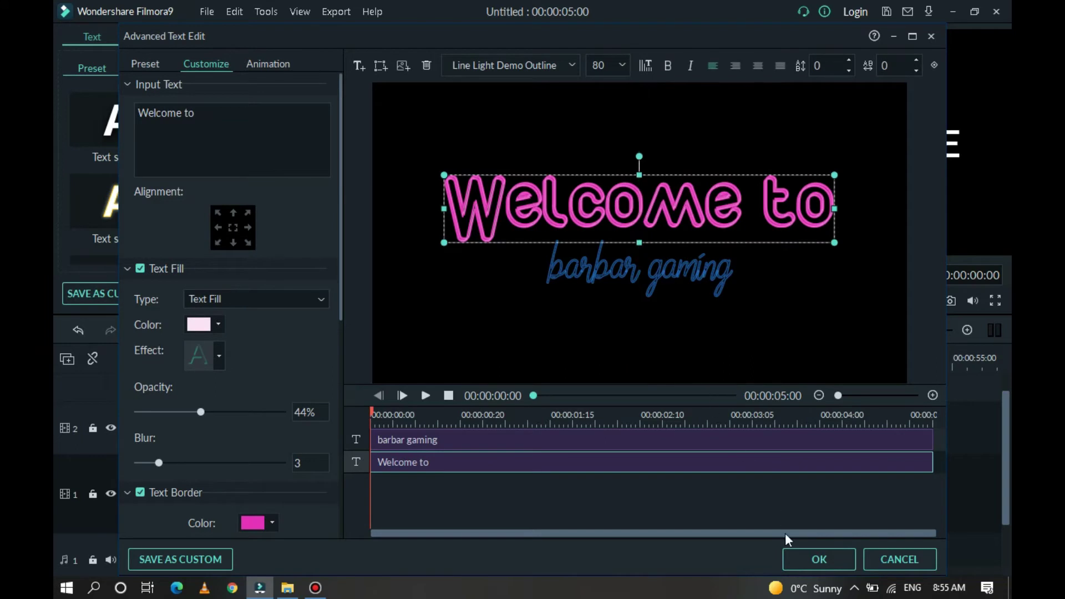
click(799, 561)
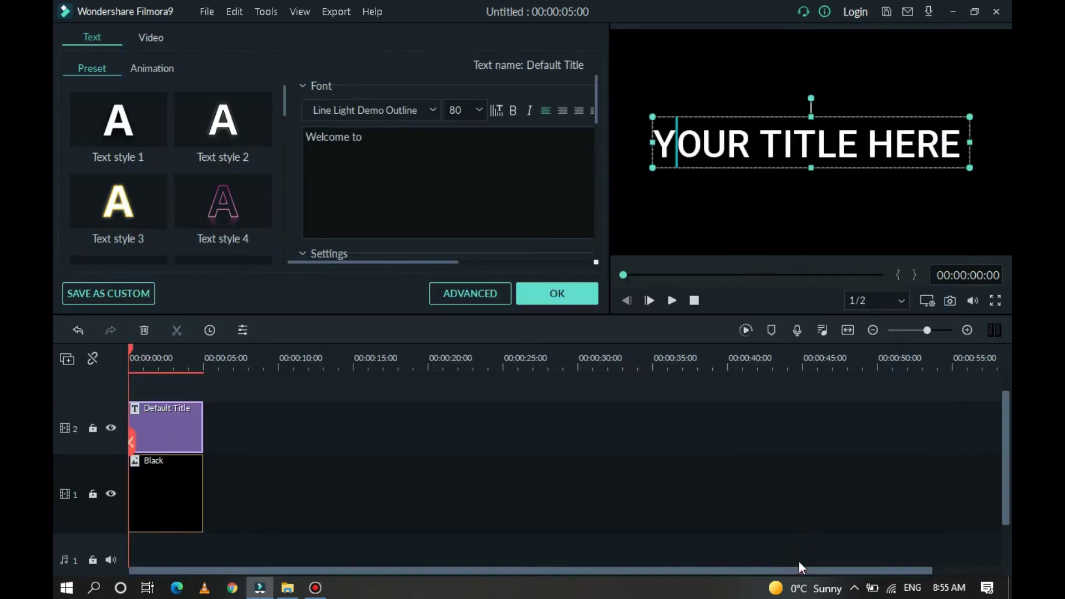
click(572, 431)
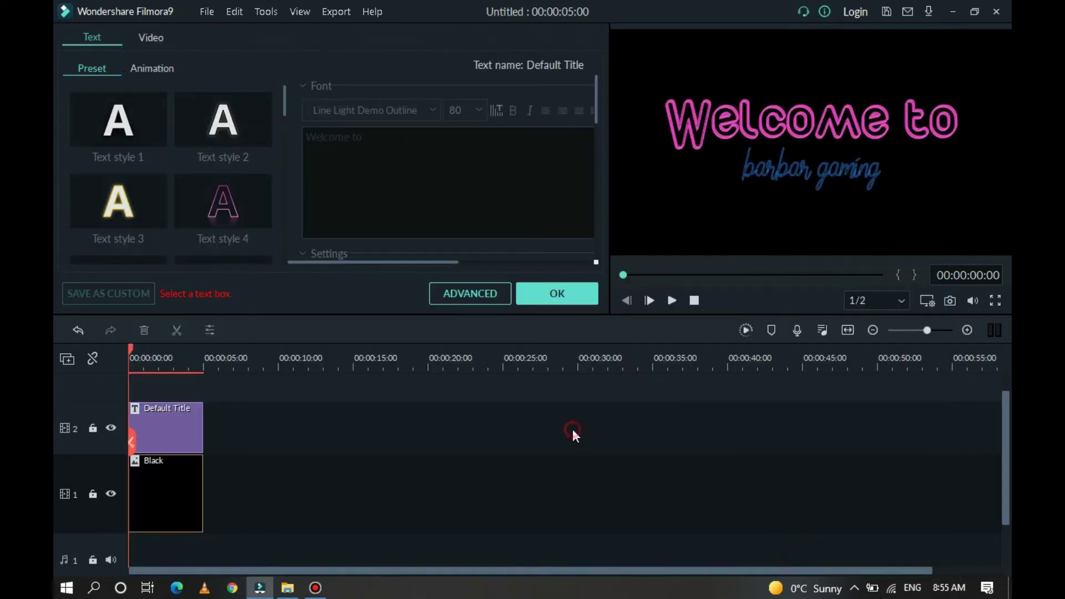
click(572, 294)
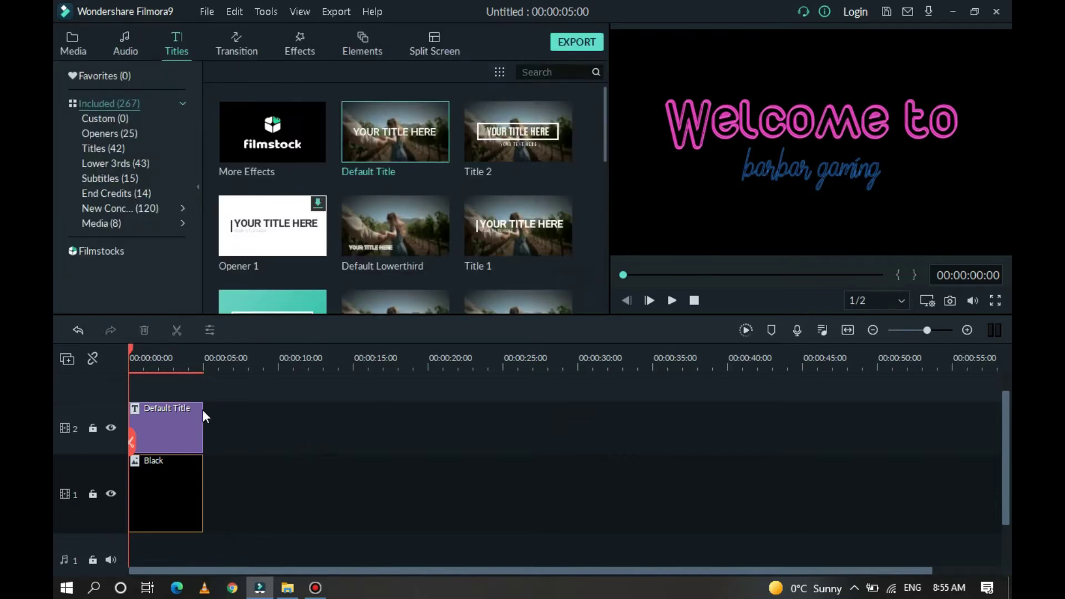
Drop the Basic Dissolve transition onto the start of the track-2 Default Title clip.
click(243, 39)
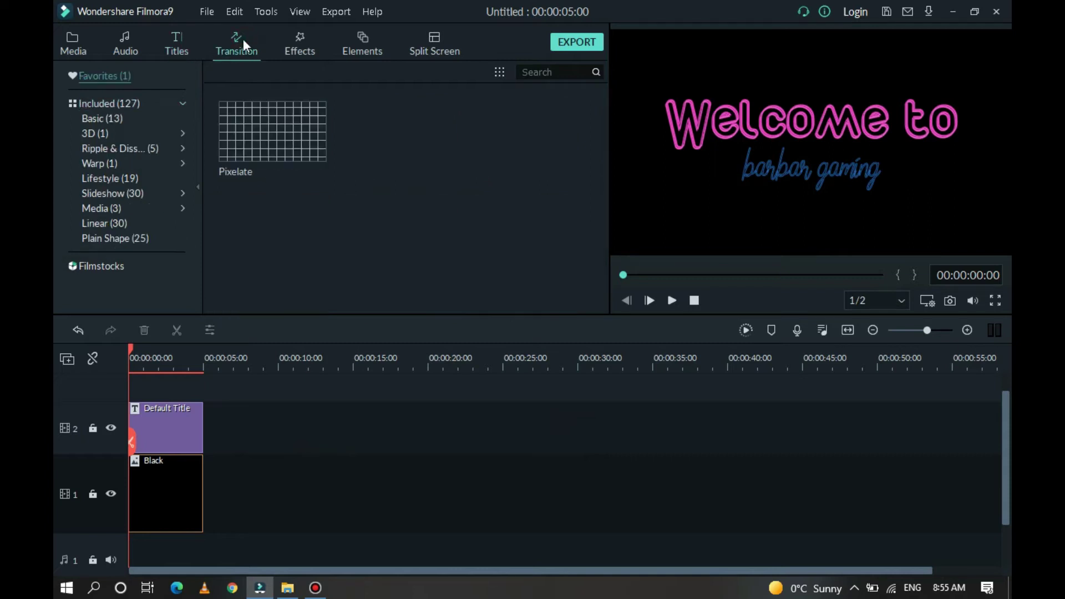
click(112, 118)
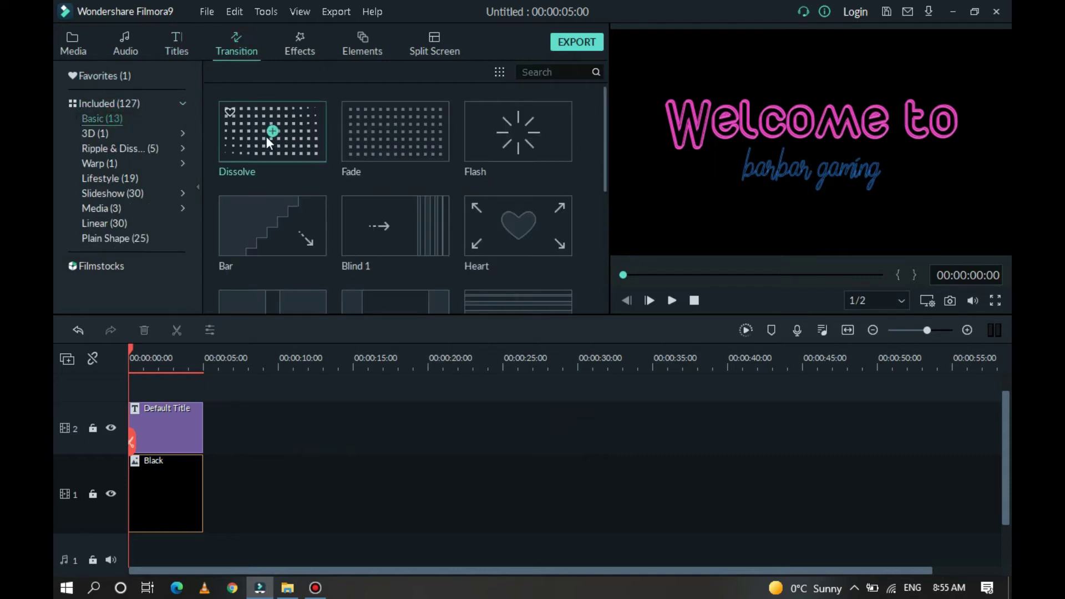
mouse_move(237, 149)
mouse_down()
mouse_move(167, 383)
mouse_move(136, 420)
mouse_up()
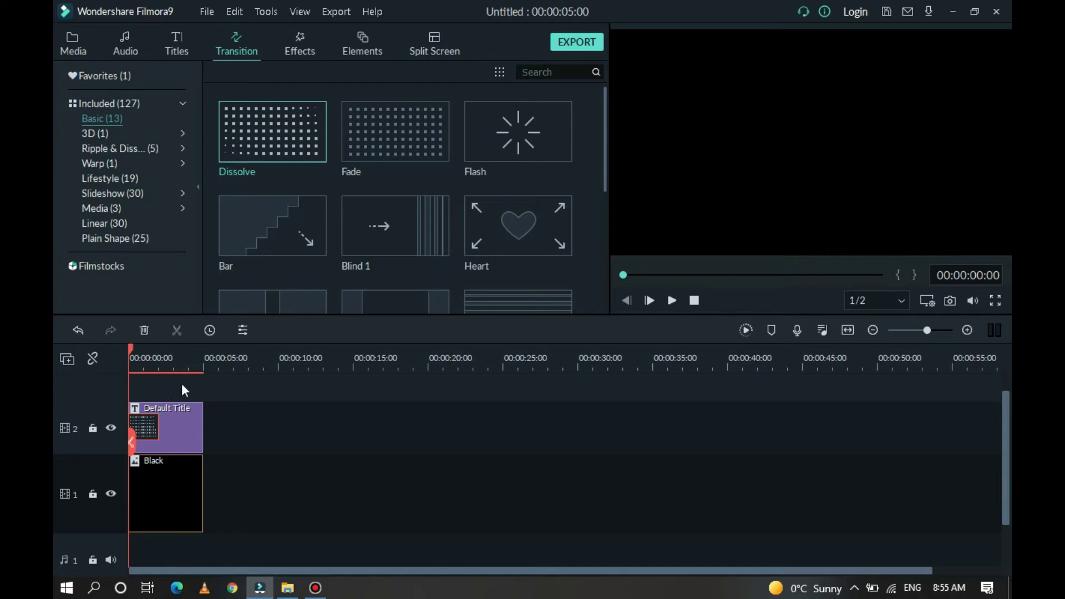
click(180, 438)
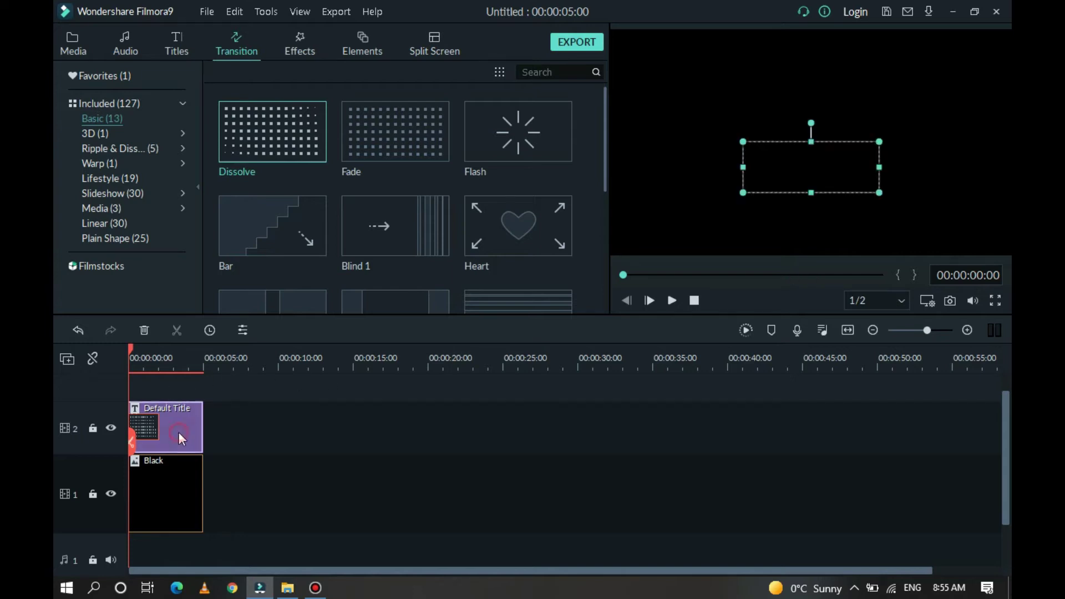
click(256, 359)
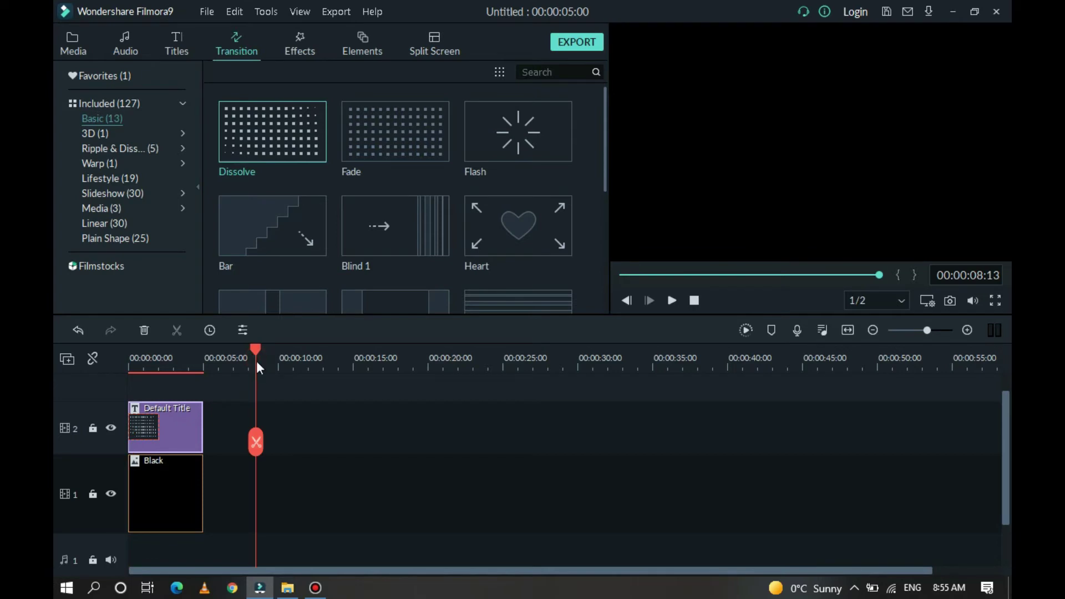
click(170, 431)
Paste a Default Title copy onto track 3 at 0:00 and zoom the timeline in.
click(266, 426)
key(ctrl+v)
drag(275, 465, 154, 392)
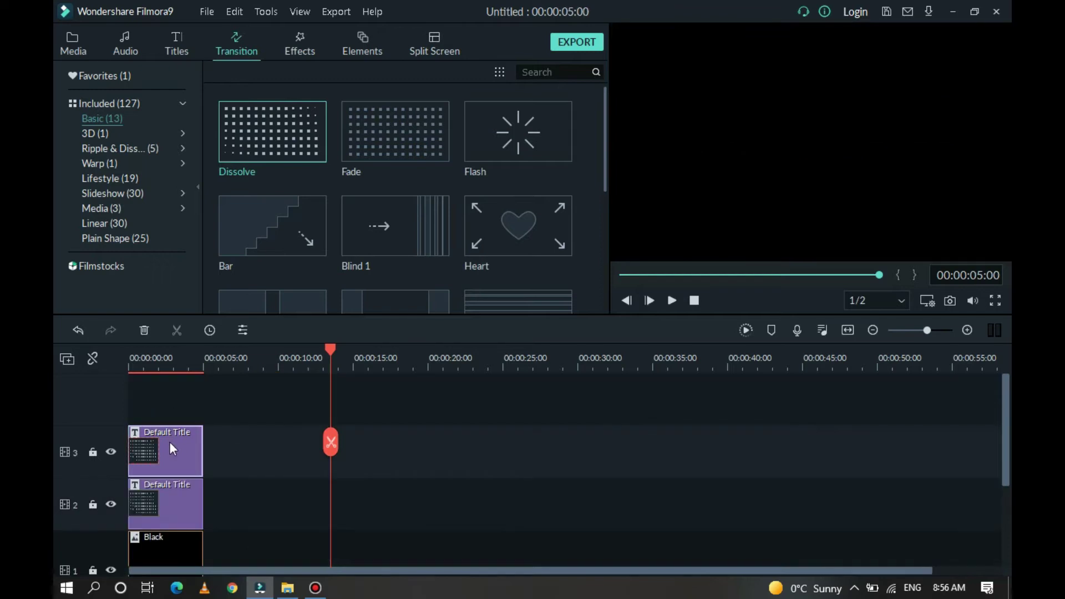
click(183, 491)
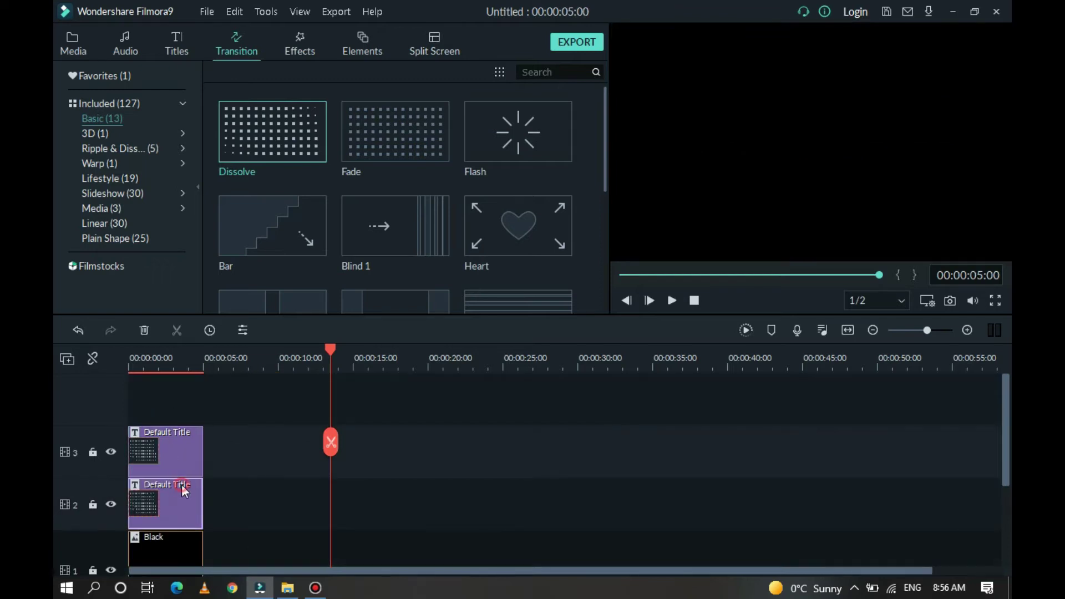
click(947, 328)
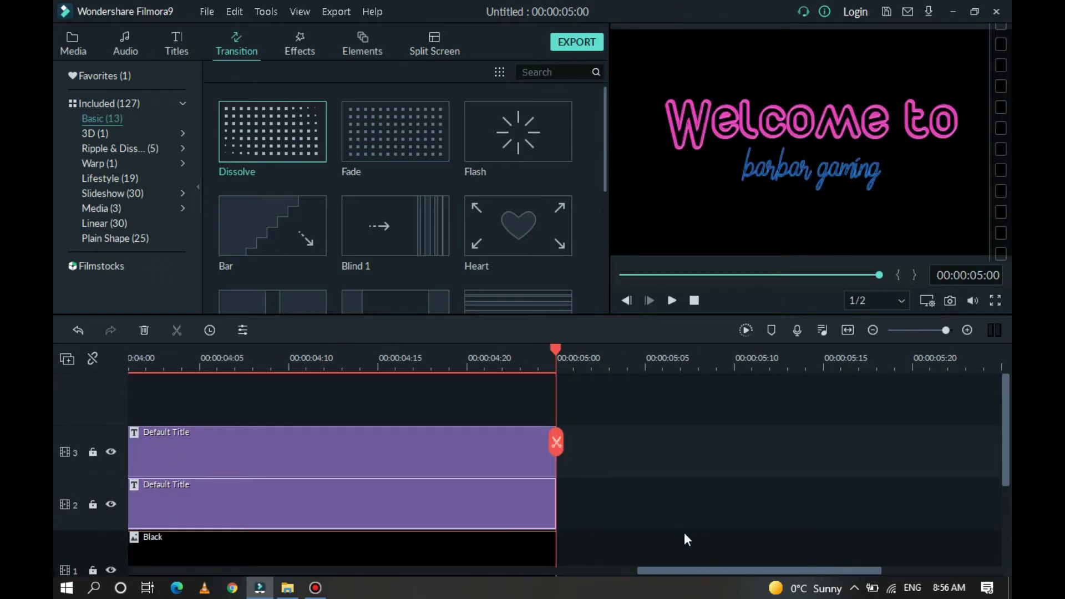
drag(688, 570, 181, 571)
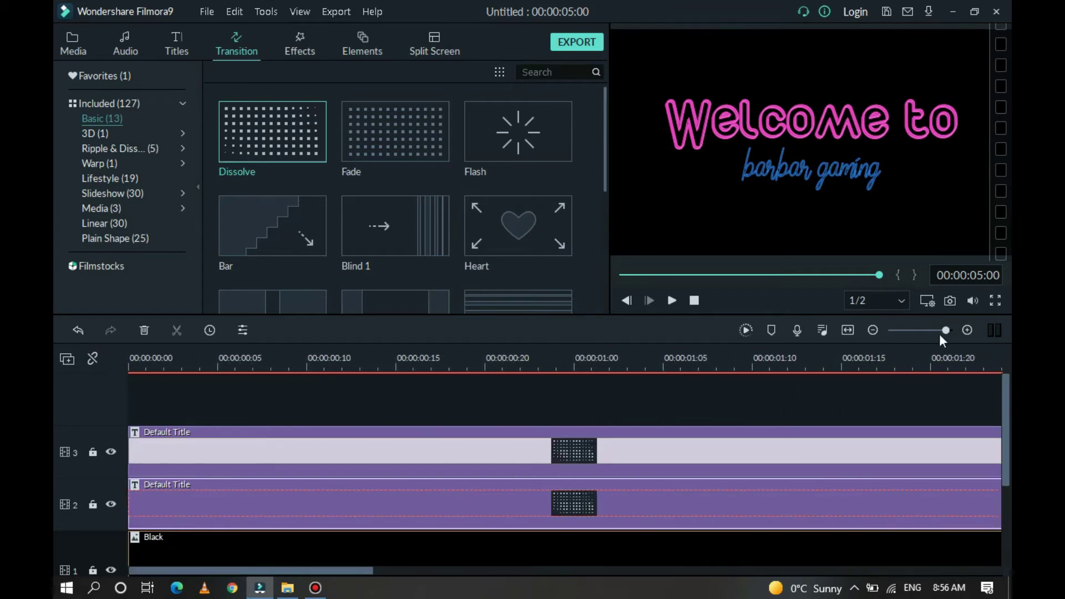
click(966, 330)
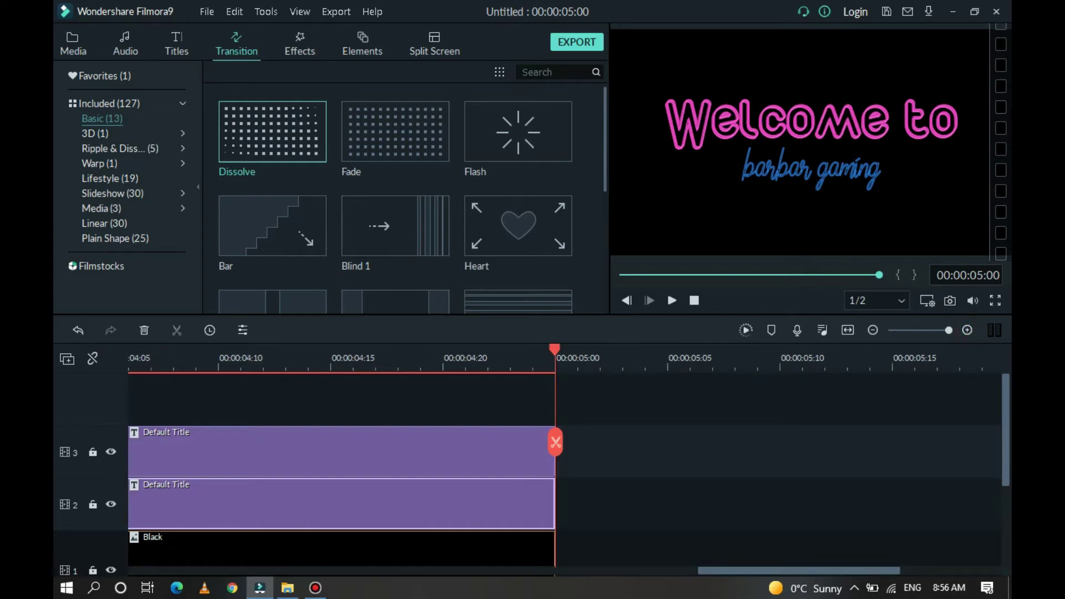
drag(709, 571, 98, 590)
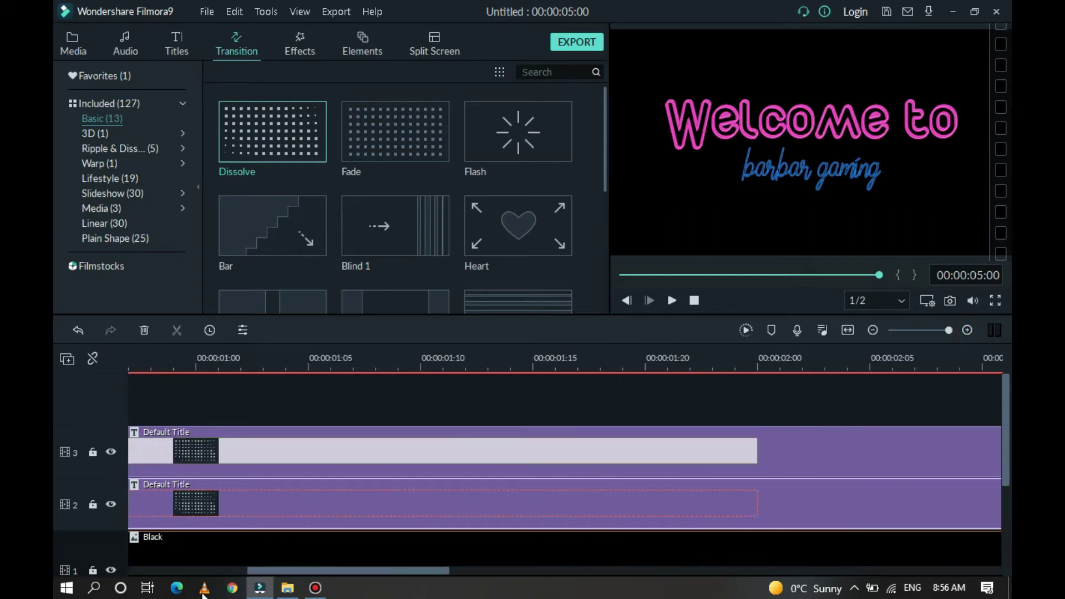
Trim the track-2 title clip to end near 00:00:00:10 and preview playback.
click(252, 509)
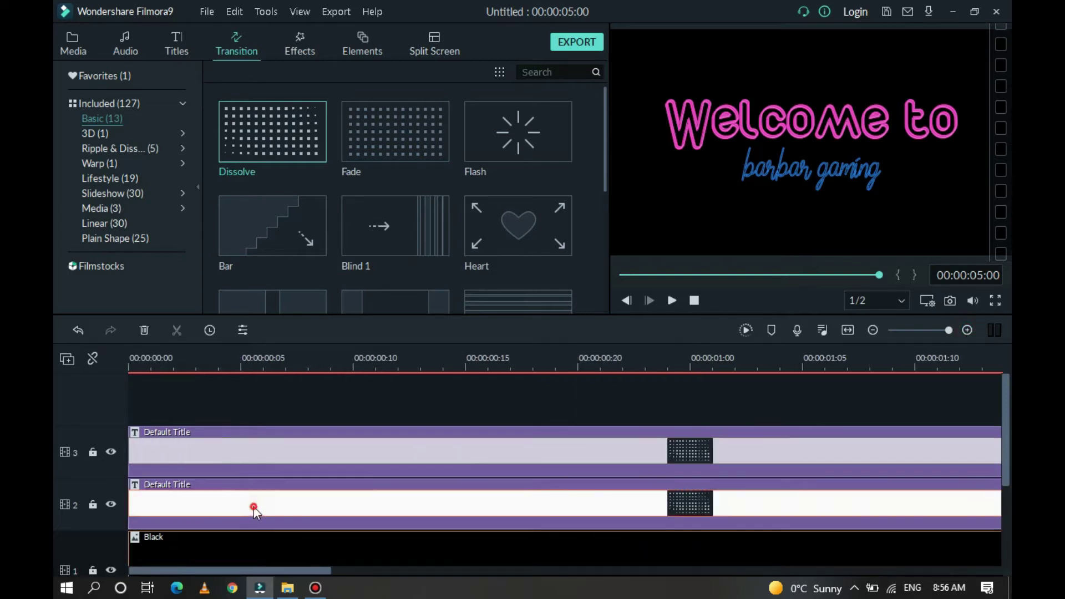
click(465, 453)
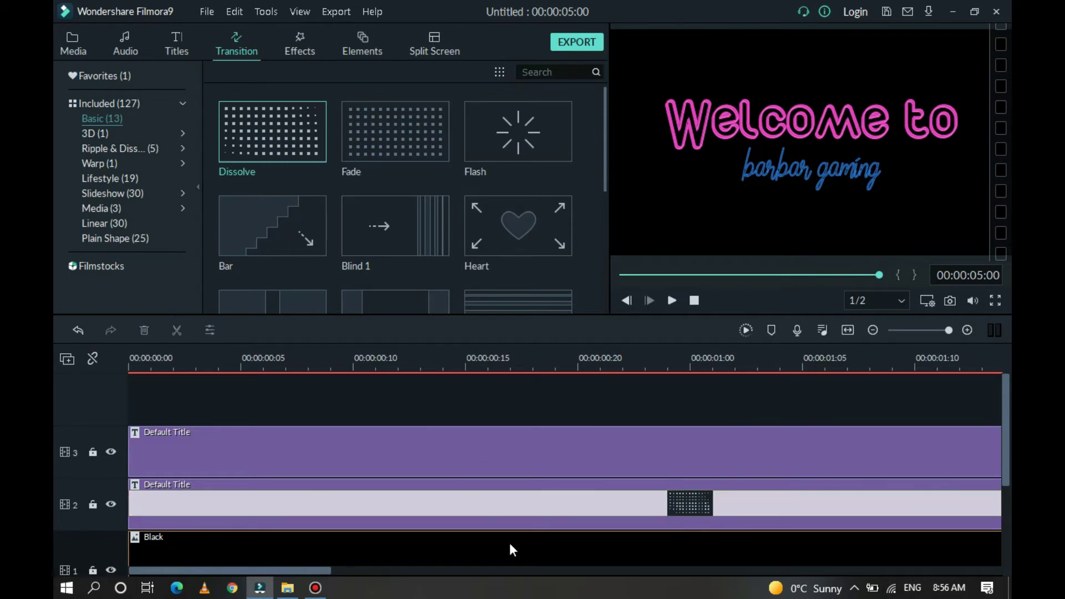
drag(300, 570, 495, 570)
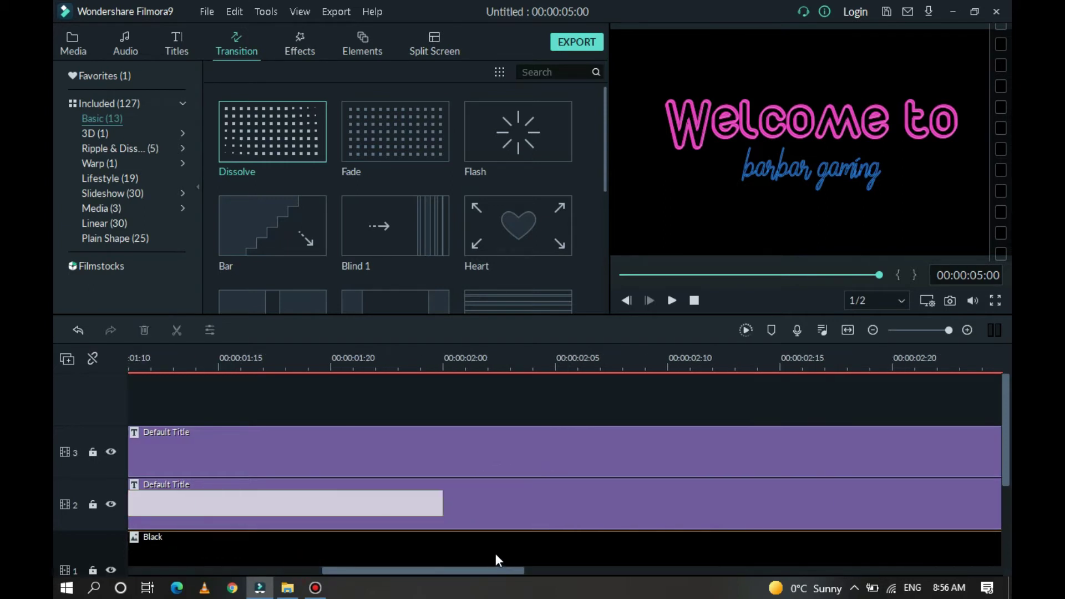
click(439, 505)
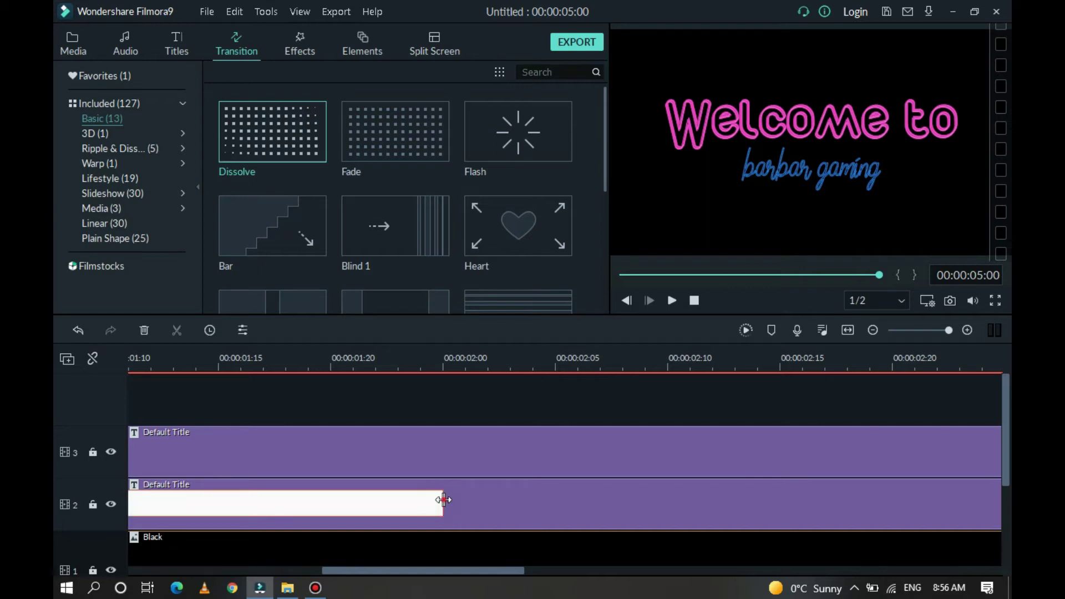
drag(443, 499, 142, 506)
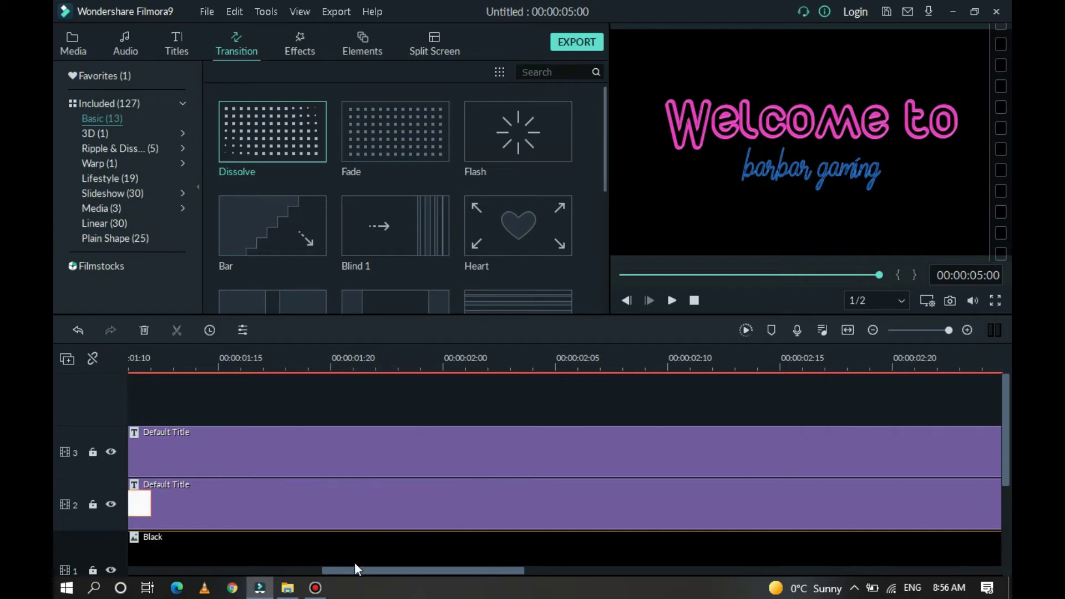
drag(356, 570, 103, 572)
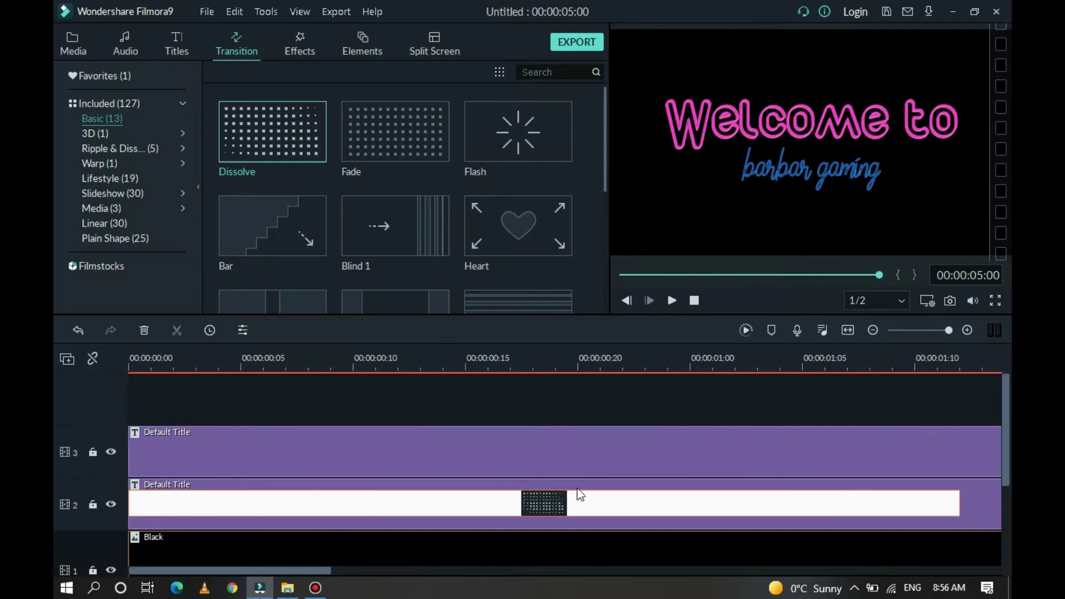
click(889, 504)
drag(959, 499, 353, 496)
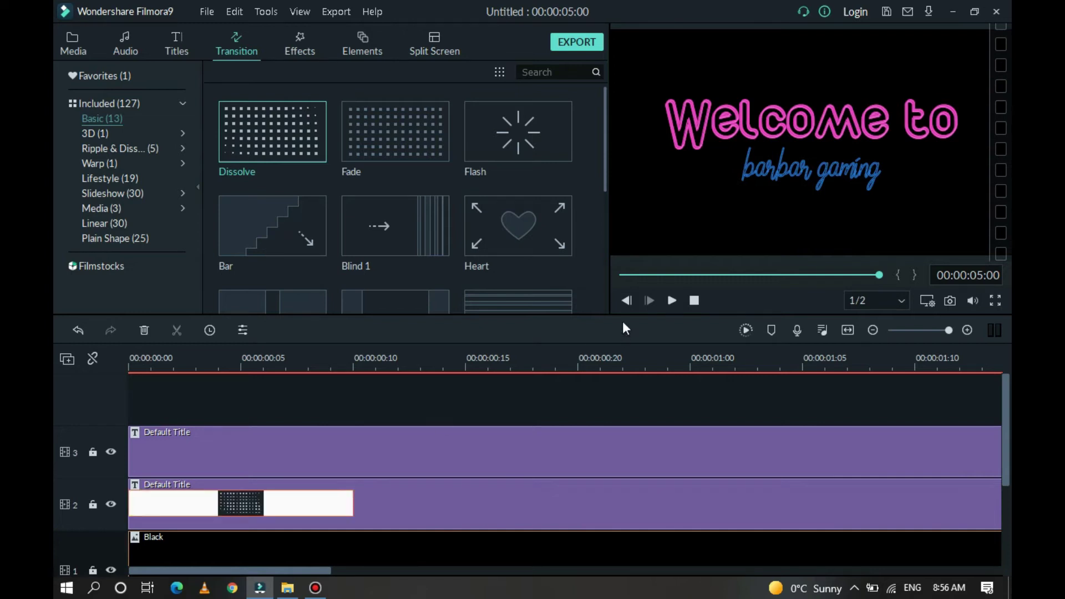
click(670, 301)
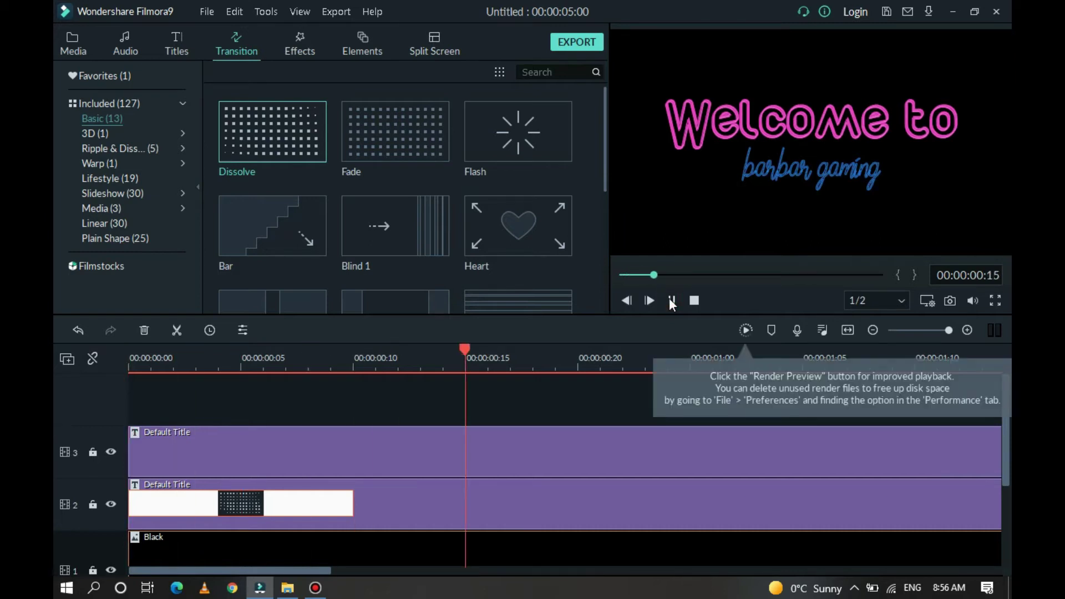
Slide the track-3 title to start at 00:00:00:10 and open its text editor.
click(670, 301)
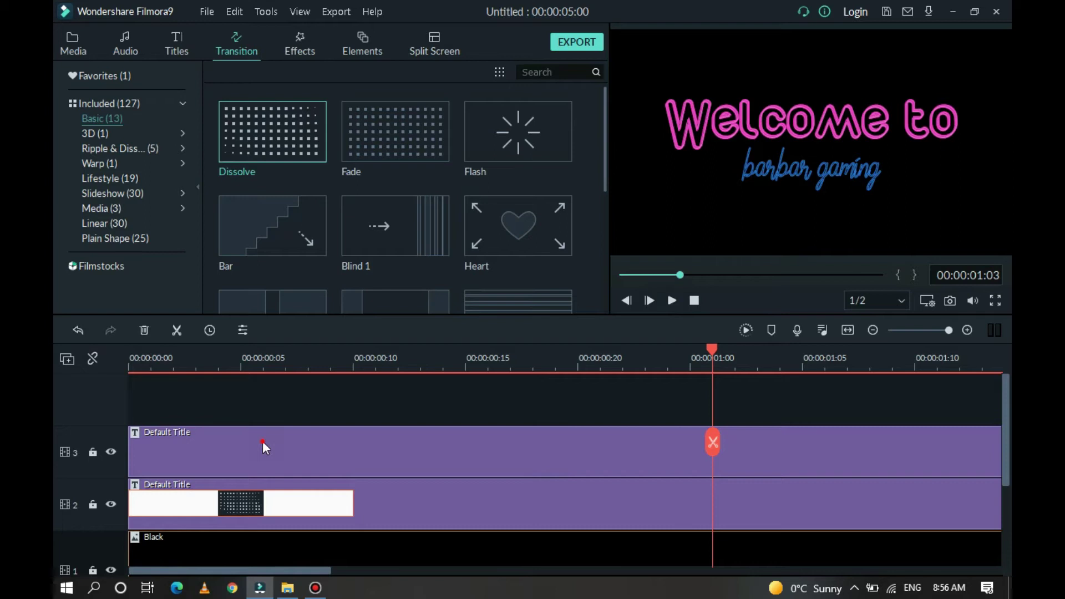
drag(262, 441, 462, 457)
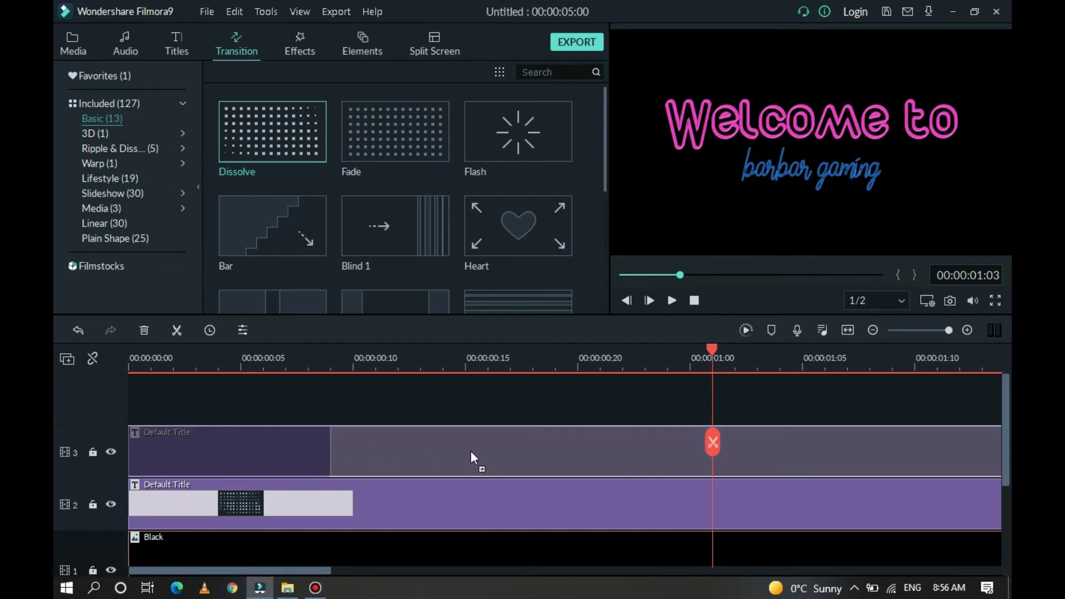
drag(471, 452, 480, 454)
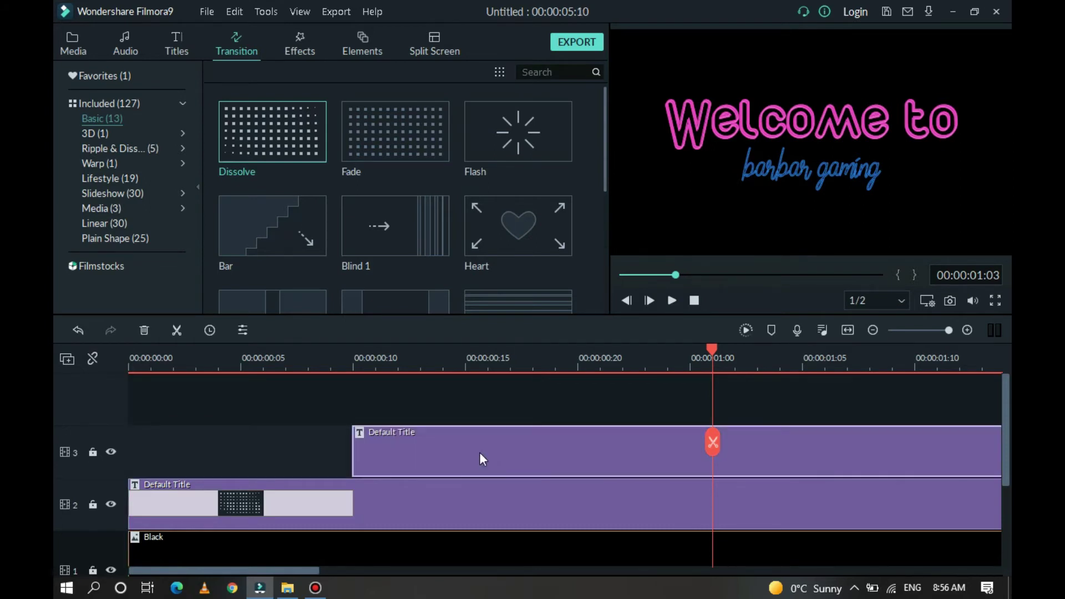
click(170, 529)
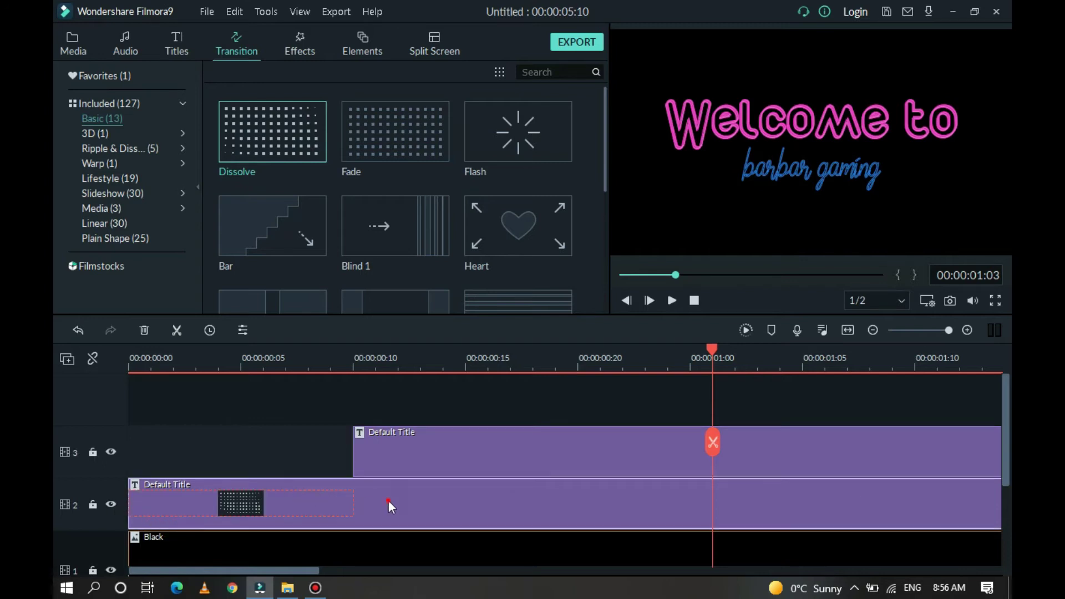
click(386, 449)
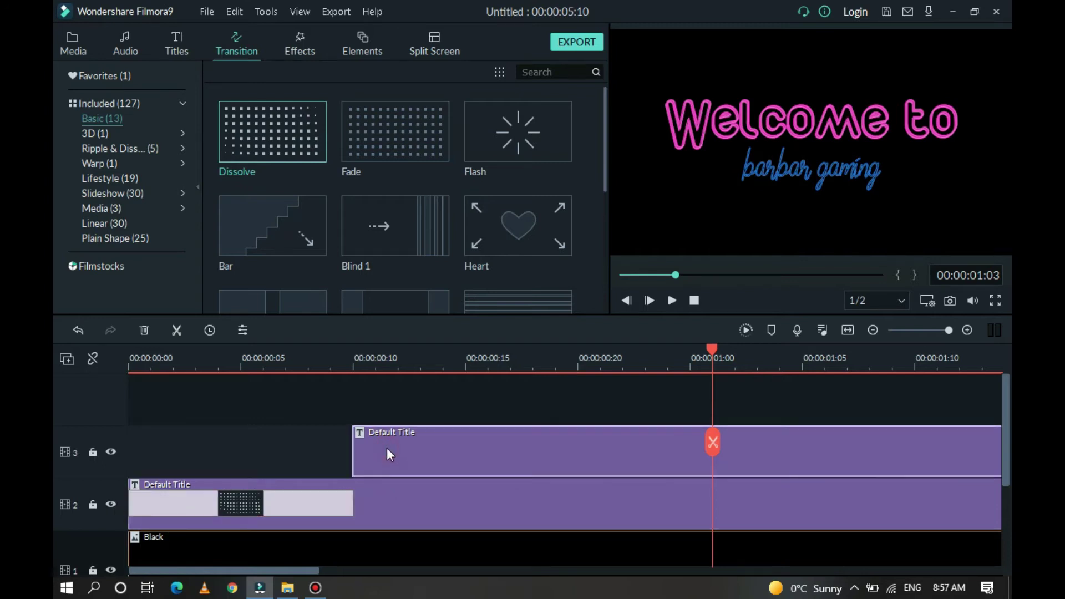
double_click(403, 445)
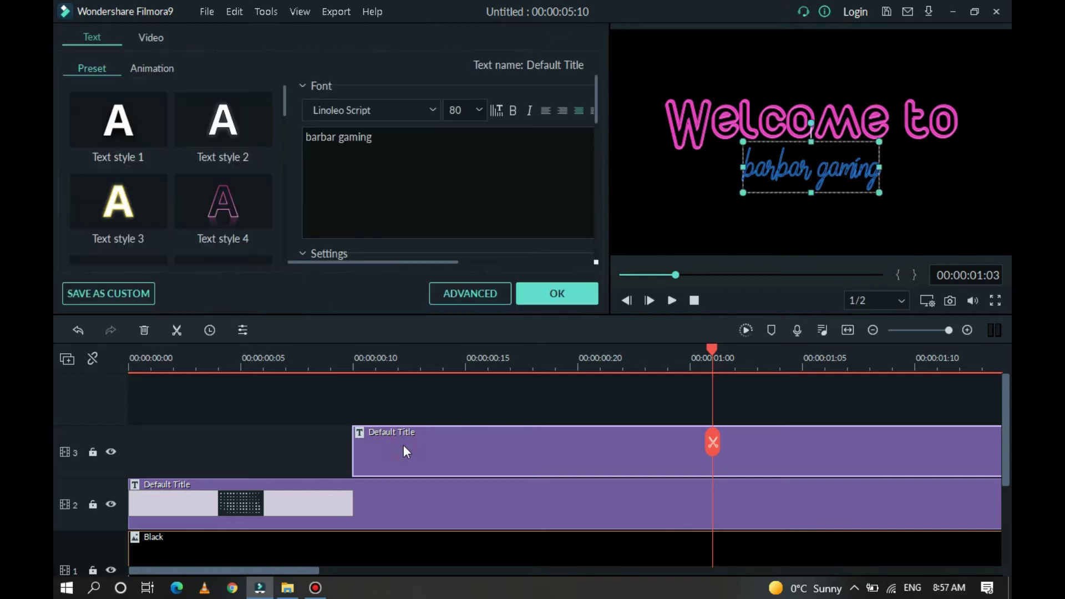
In Advanced edit, give 'Welcome to' a light pink border and 'barbar gaming' a light blue one.
click(445, 293)
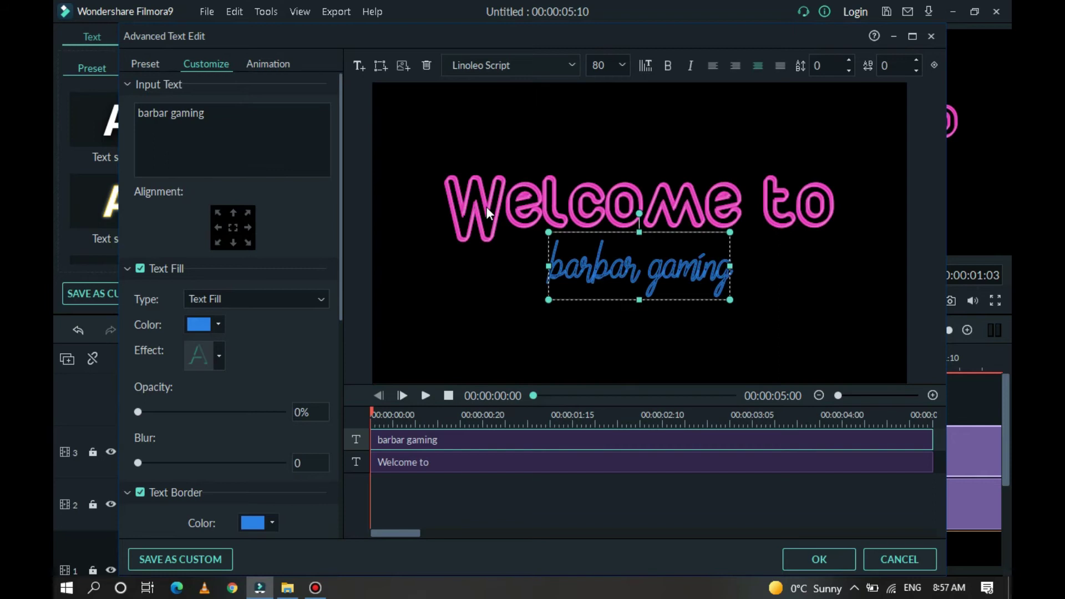
click(486, 206)
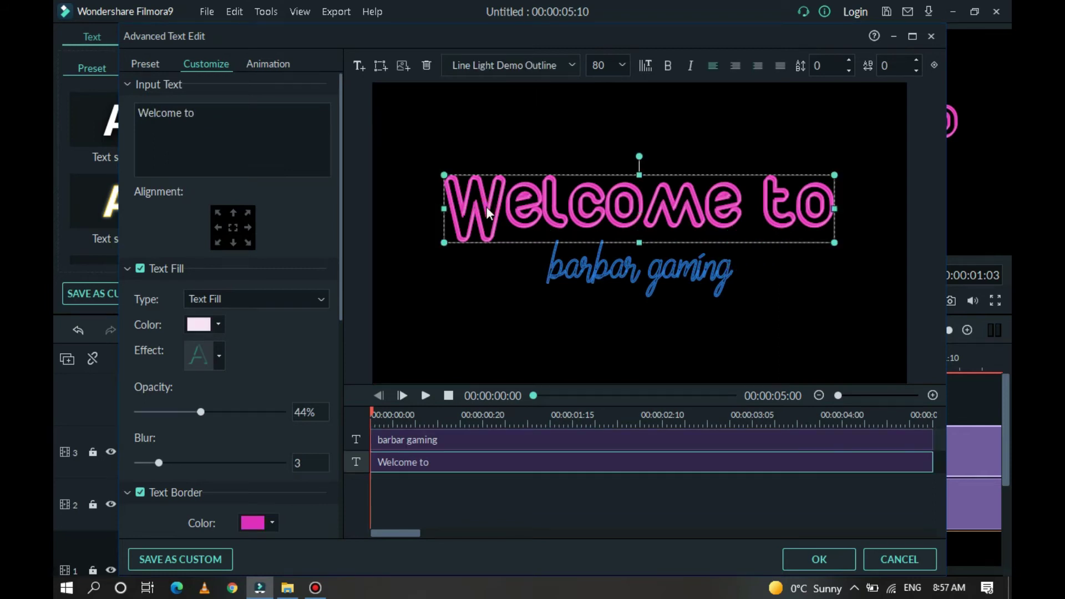
click(272, 523)
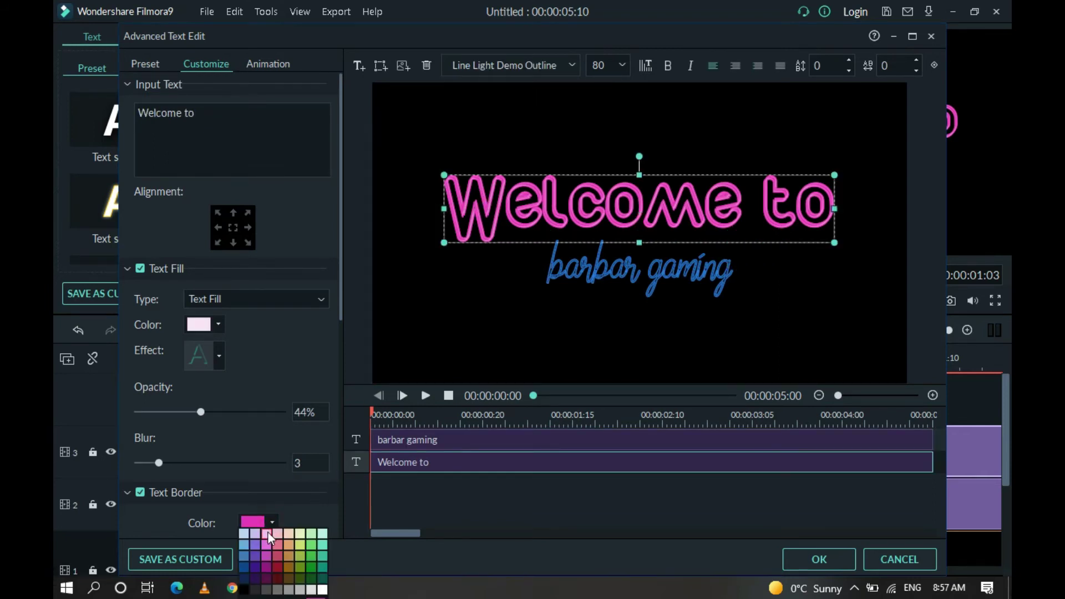
click(267, 535)
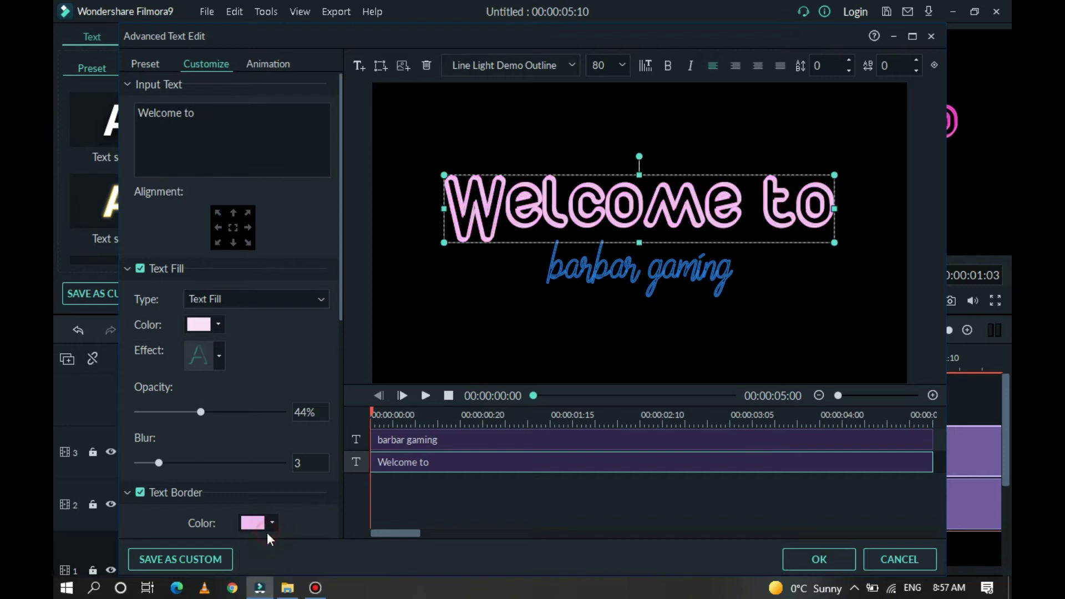
click(583, 264)
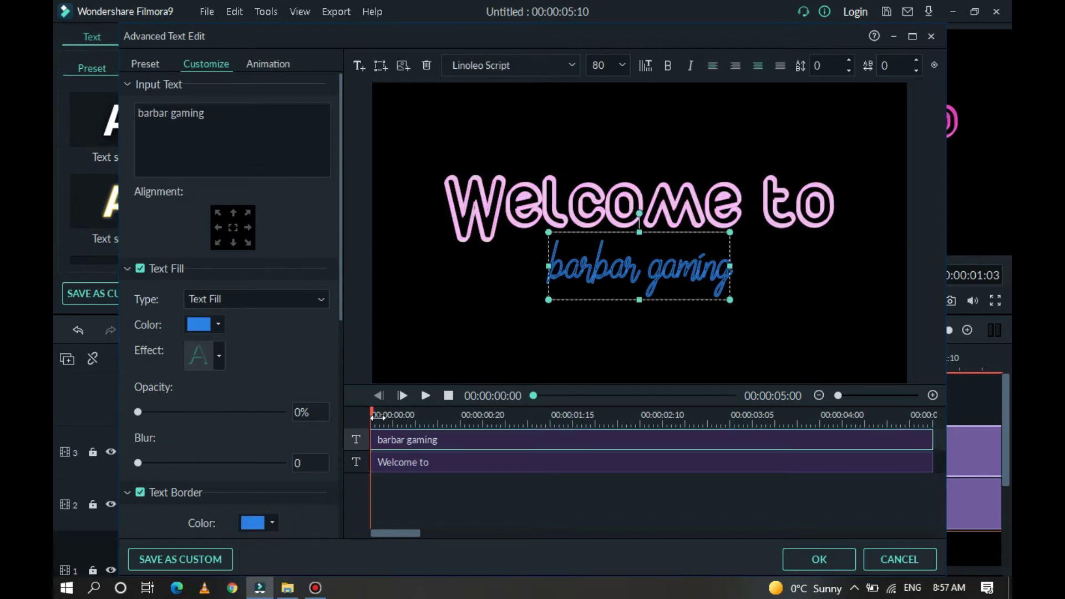
drag(340, 299, 335, 396)
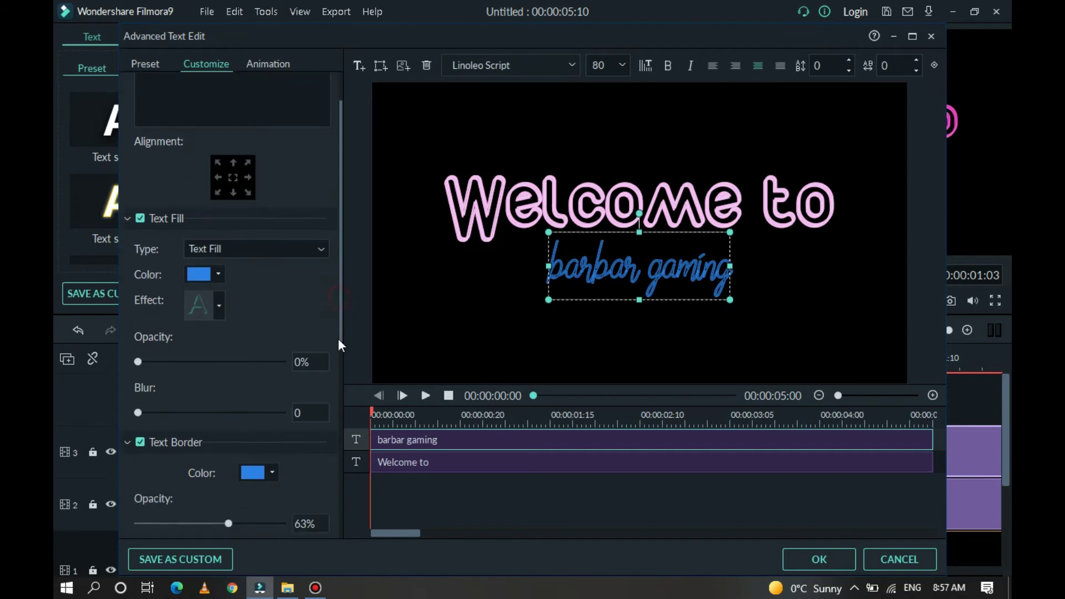
click(272, 343)
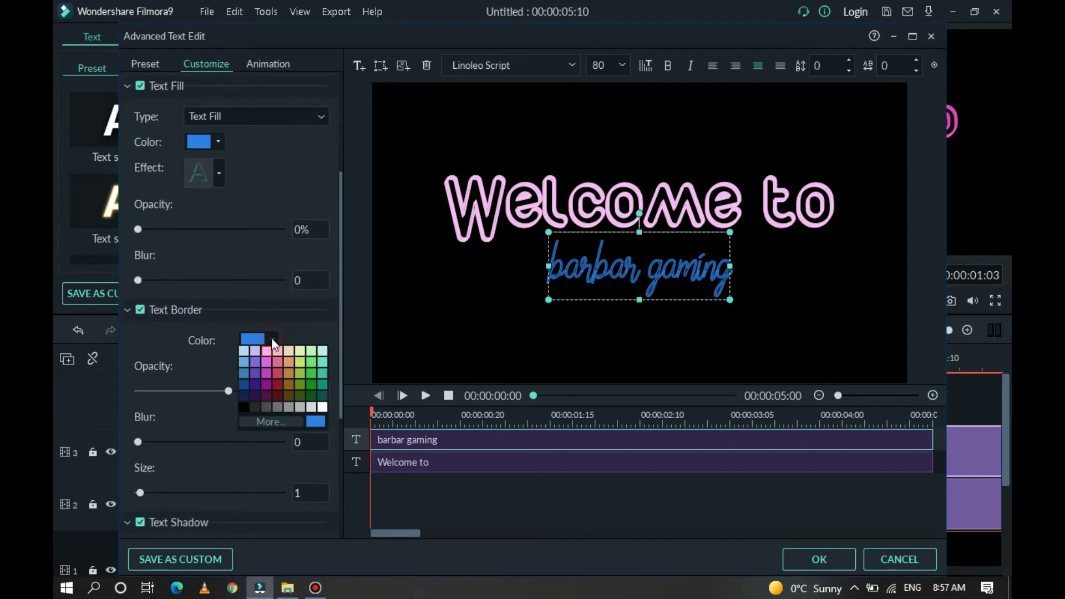
click(243, 352)
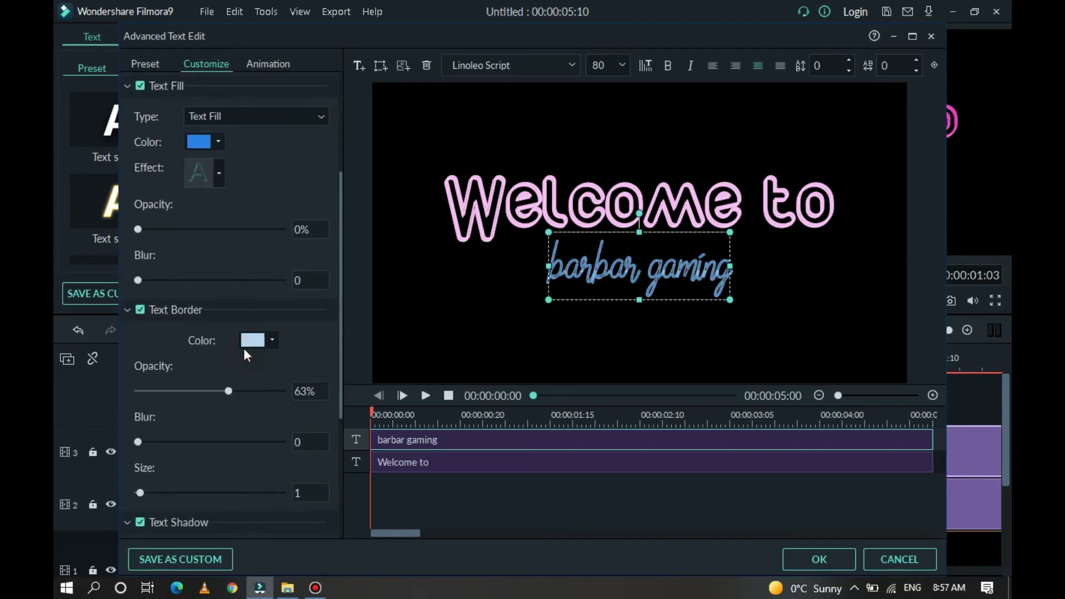
click(797, 552)
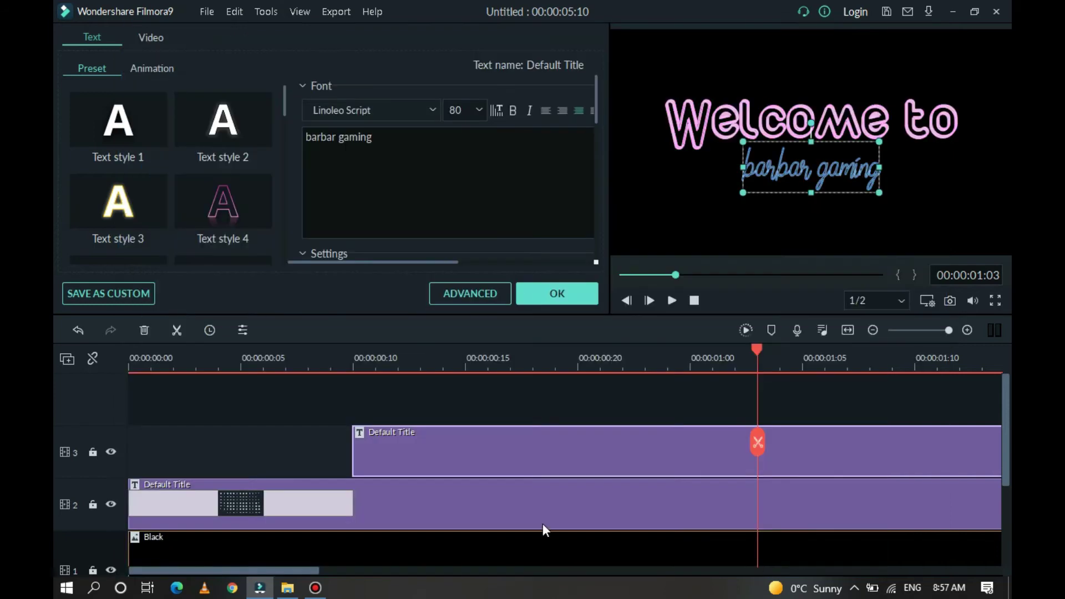
Lock tracks 2 and 1, then reselect the barbar gaming title on track 3.
click(342, 543)
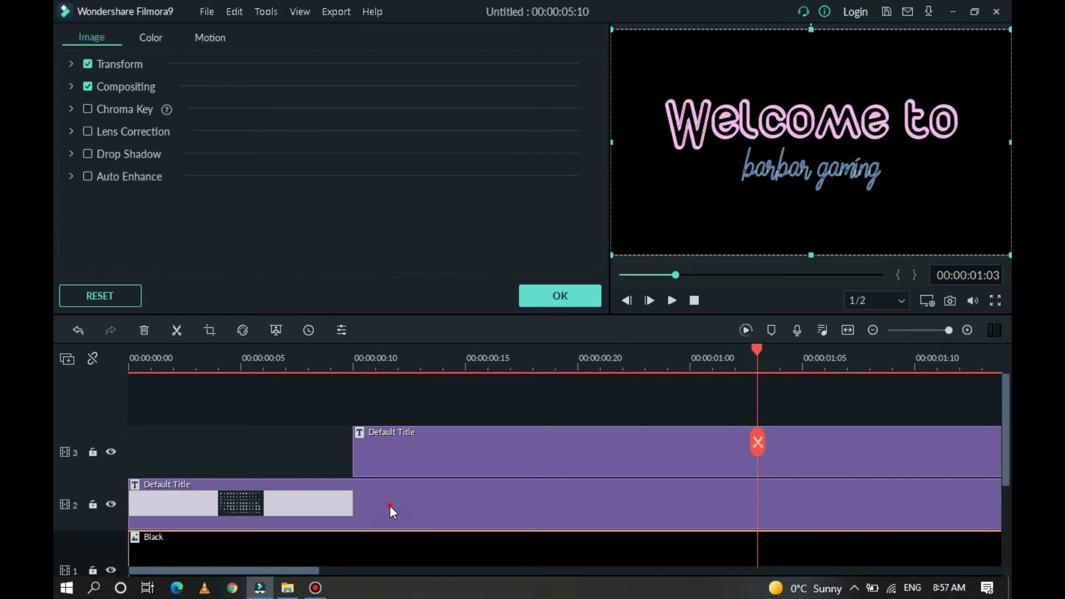
click(92, 504)
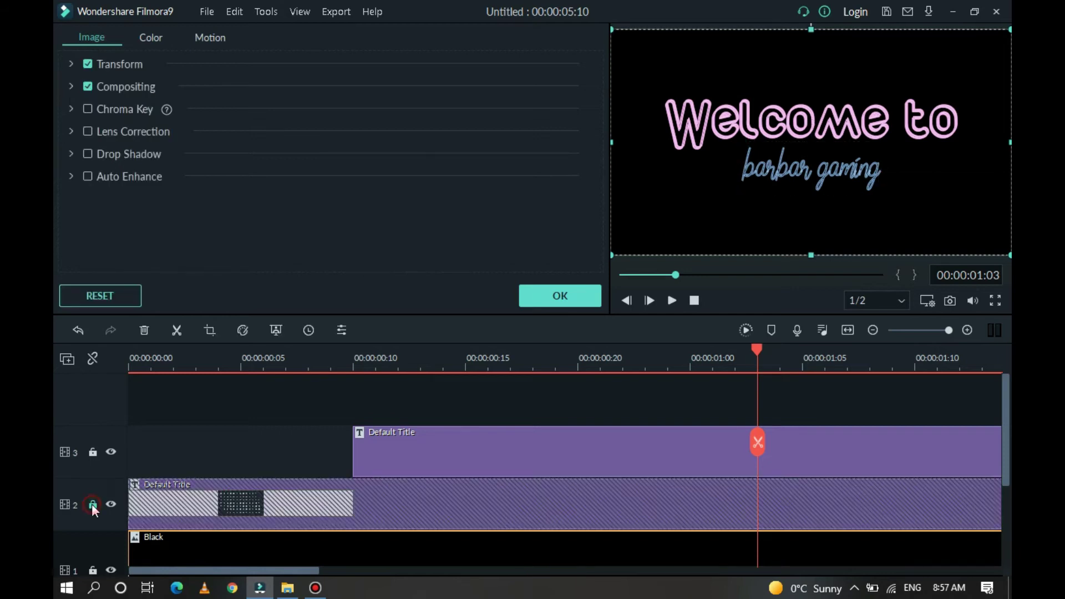
click(92, 569)
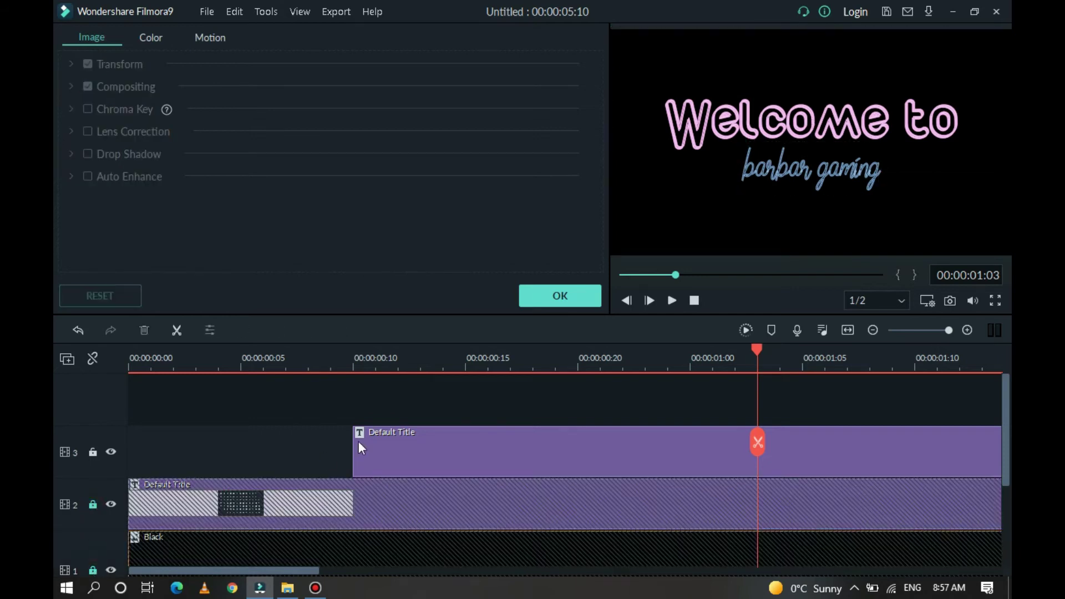
click(401, 449)
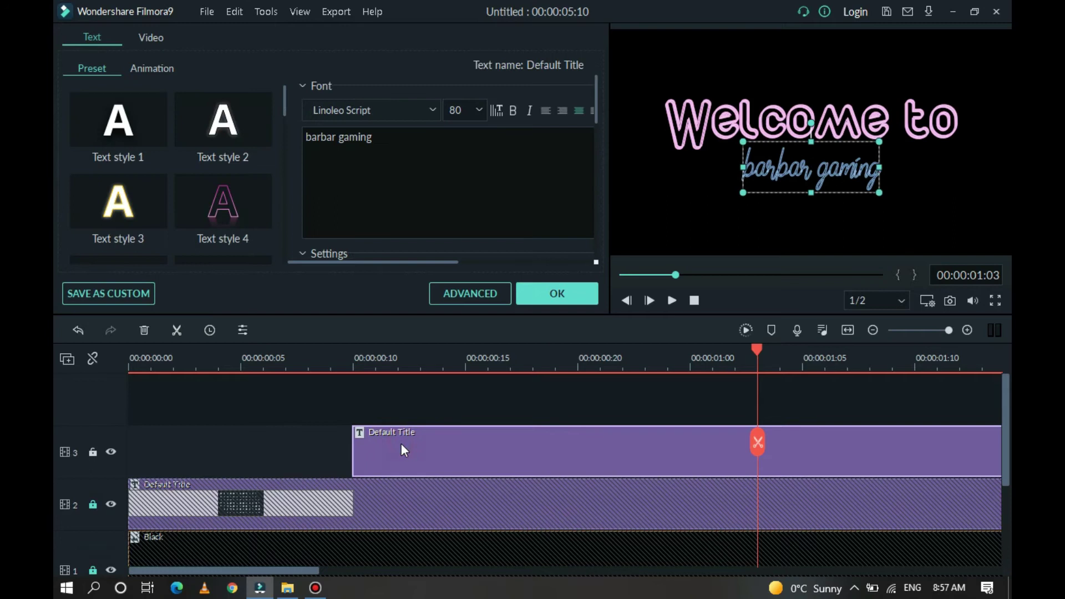
Cut the track-3 title clip into five-frame pieces, starting at 00:00:00:15 and 00:00:00:20.
click(465, 358)
click(465, 442)
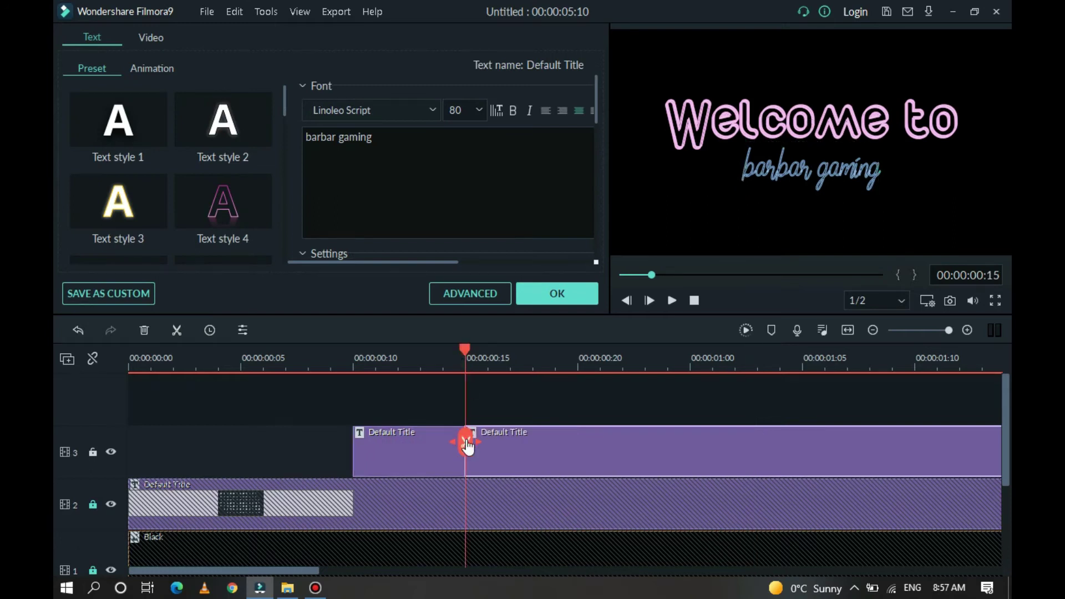
click(578, 359)
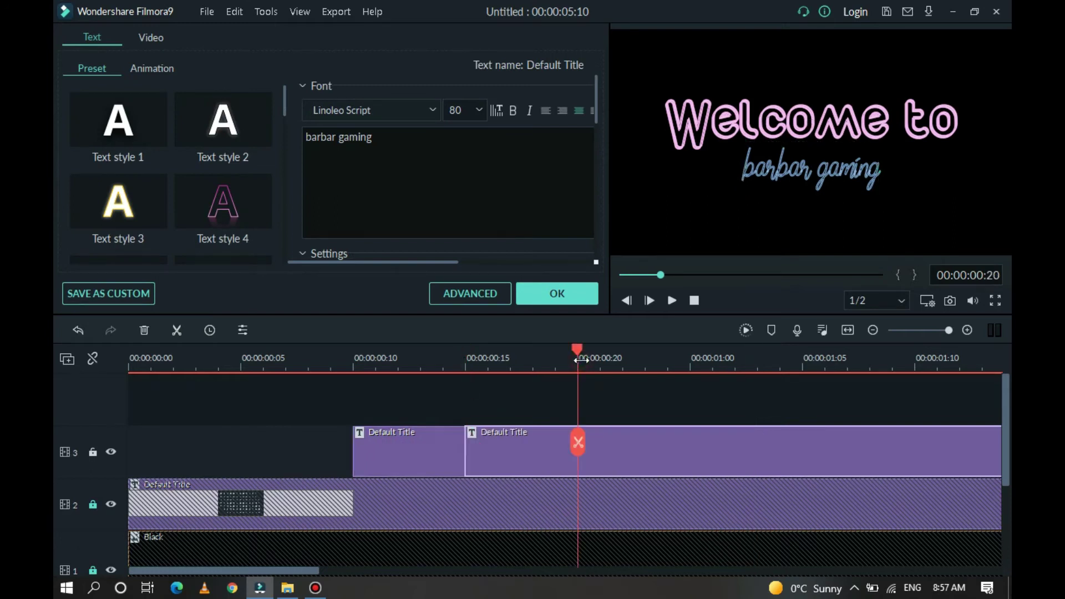
click(579, 449)
click(691, 447)
drag(580, 449, 913, 447)
click(802, 448)
click(913, 447)
drag(205, 571, 331, 572)
click(467, 361)
click(466, 442)
drag(466, 442, 578, 442)
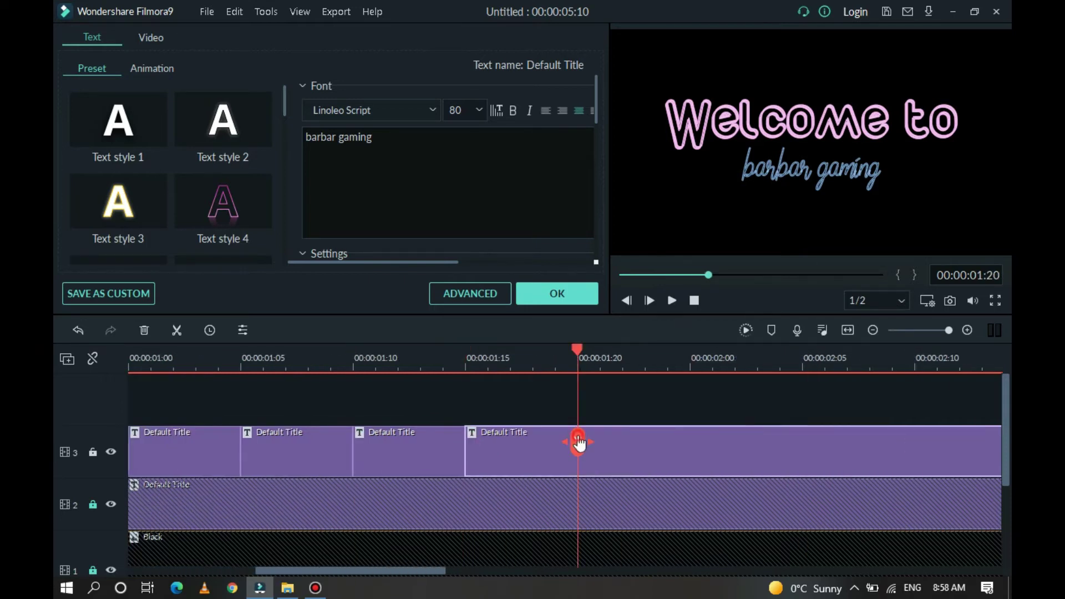
click(578, 441)
click(689, 443)
drag(690, 442, 914, 442)
click(800, 443)
click(914, 443)
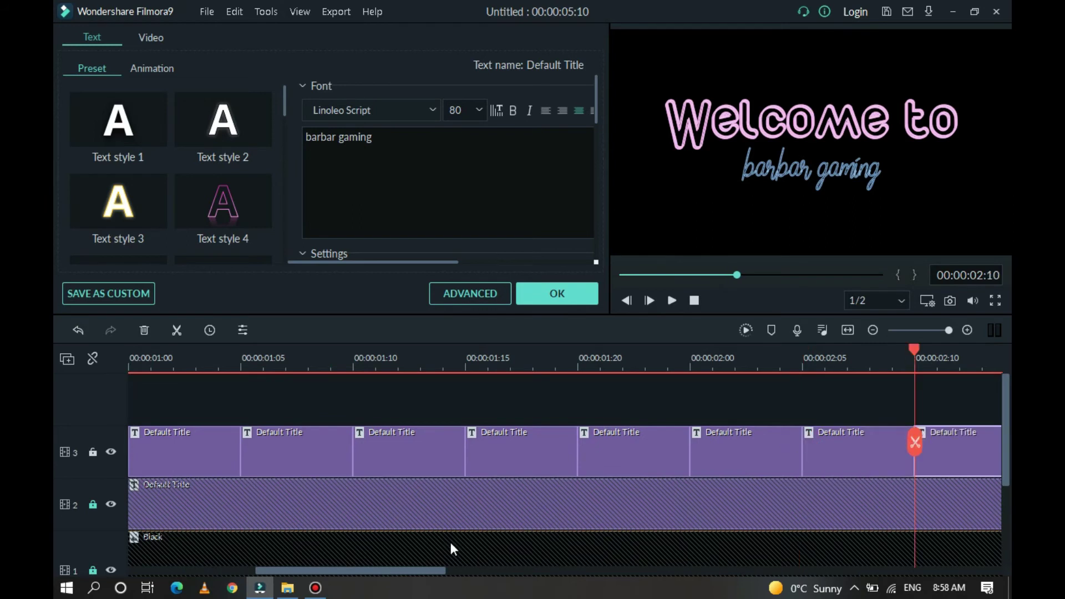
drag(351, 570, 471, 571)
Continue the five-frame cuts to the end, including 04:00, 04:05, 04:10, 04:15 and 04:20.
click(488, 442)
drag(487, 442, 825, 442)
click(599, 442)
click(712, 441)
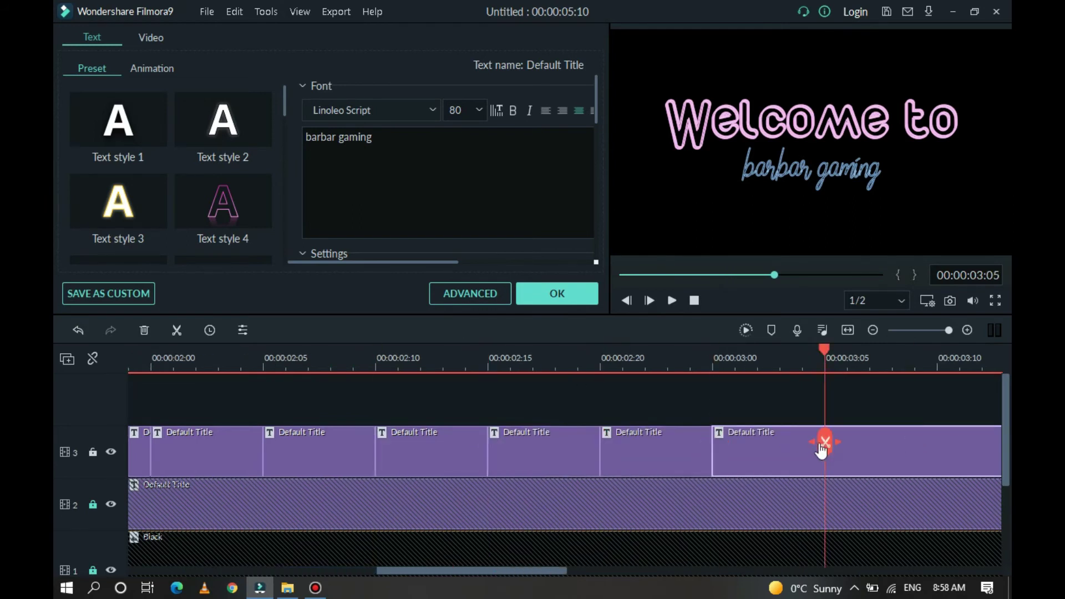
click(938, 441)
drag(471, 572, 636, 571)
click(263, 442)
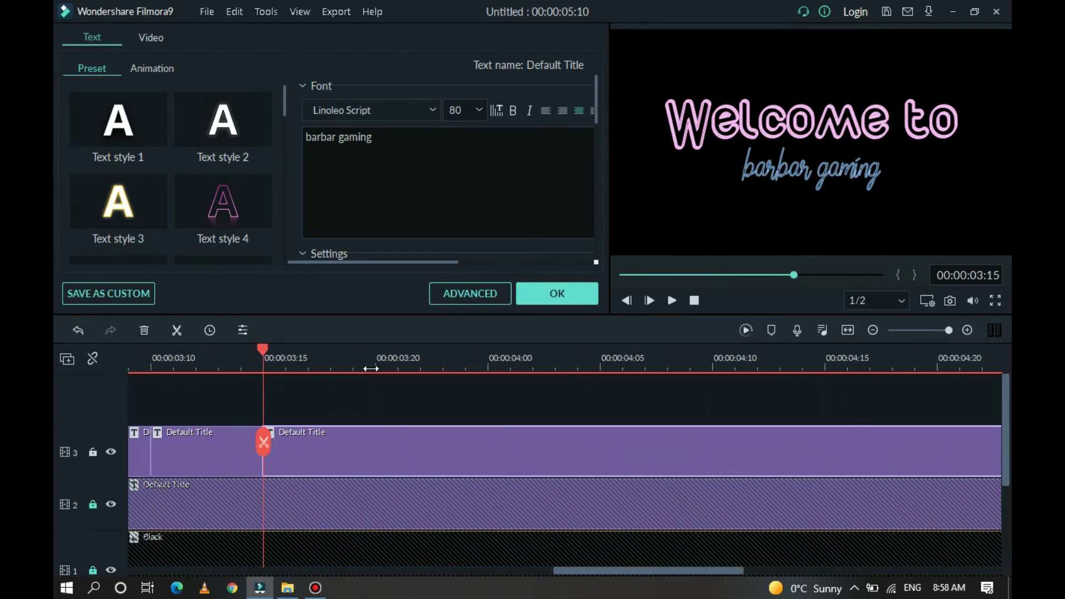
drag(263, 441, 375, 442)
click(375, 442)
click(489, 355)
click(488, 442)
click(600, 442)
click(712, 441)
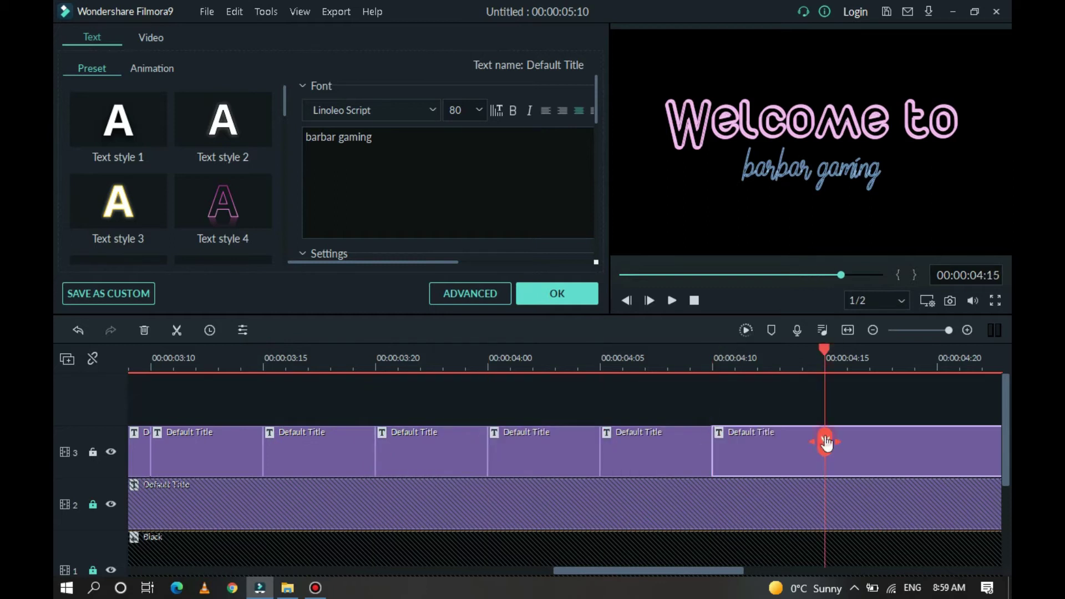
click(824, 442)
click(936, 442)
drag(658, 571, 240, 572)
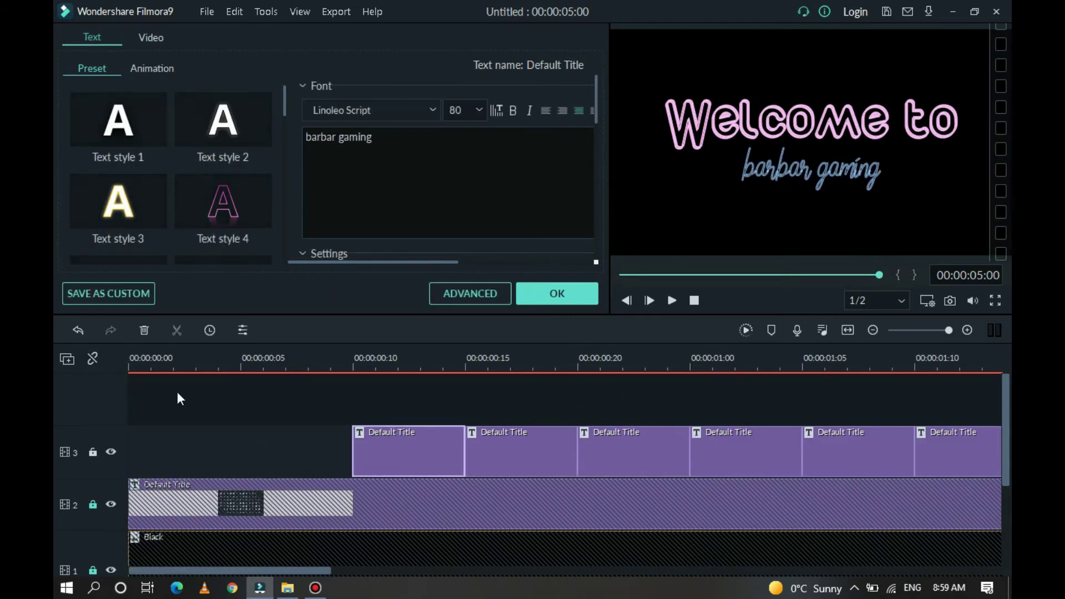
Ctrl-select alternate Default Title pieces along track 3 and delete them all.
ctrl+click(746, 449)
ctrl+click(957, 449)
scroll(957, 450, down, 5)
ctrl+click(469, 449)
ctrl+click(678, 450)
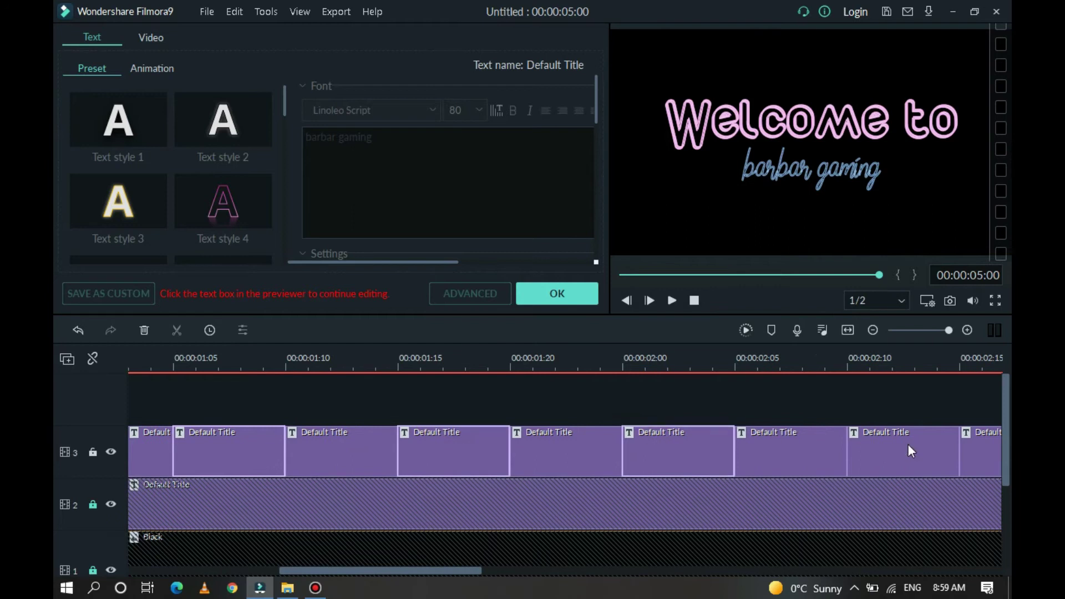
ctrl+click(908, 450)
drag(366, 571, 508, 572)
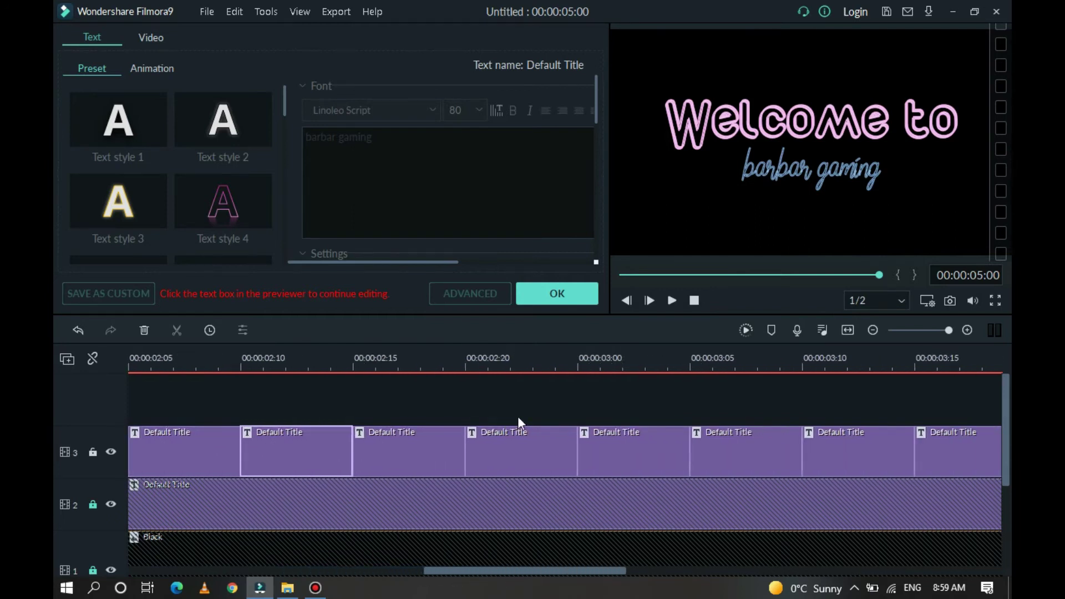
ctrl+click(520, 445)
ctrl+click(707, 441)
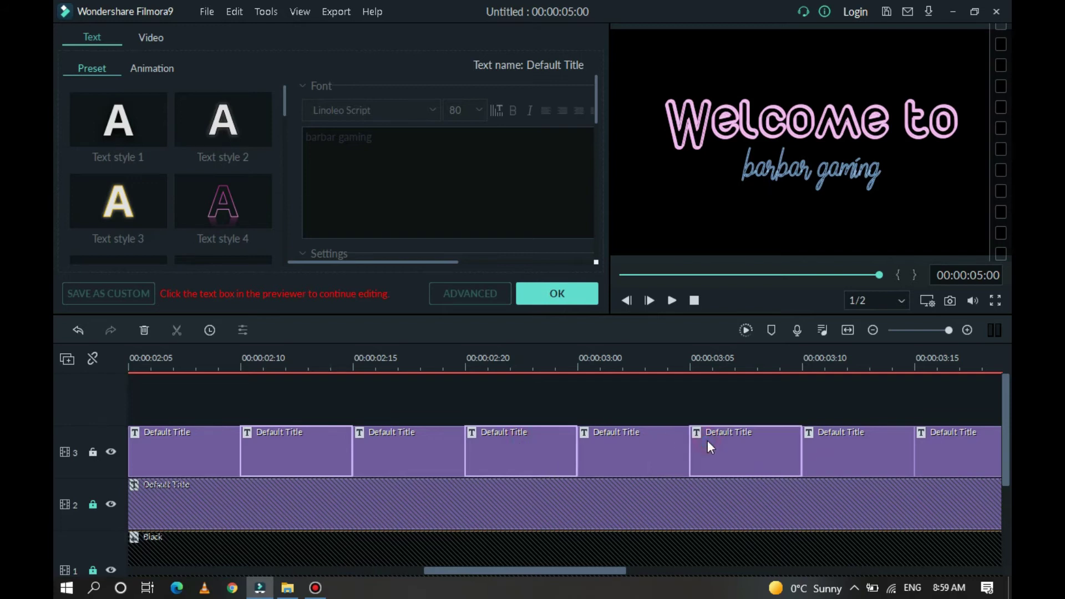
ctrl+click(925, 449)
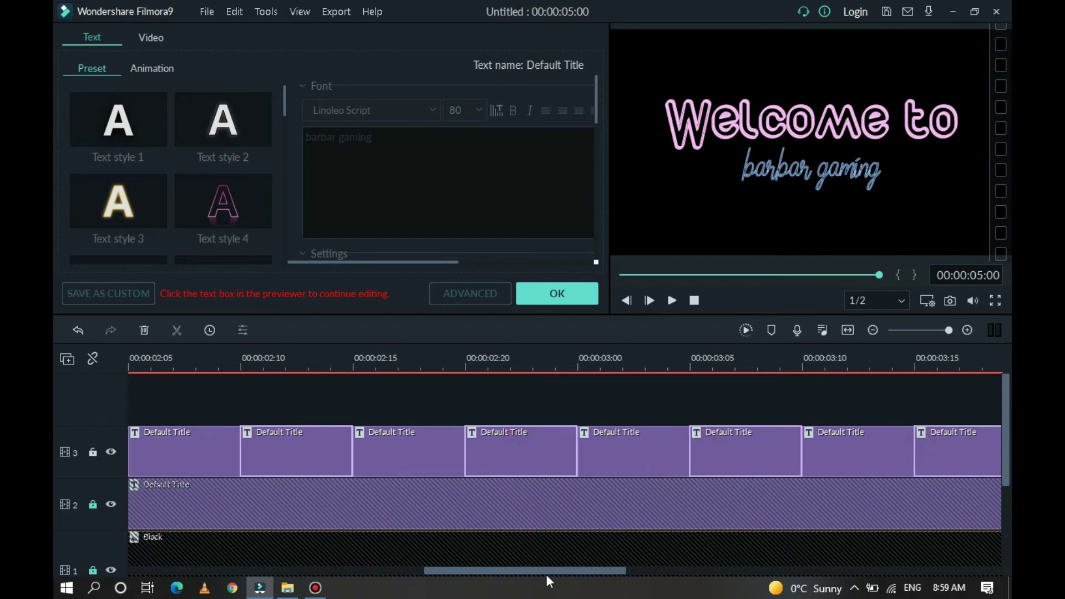
drag(546, 575, 684, 565)
ctrl+click(628, 455)
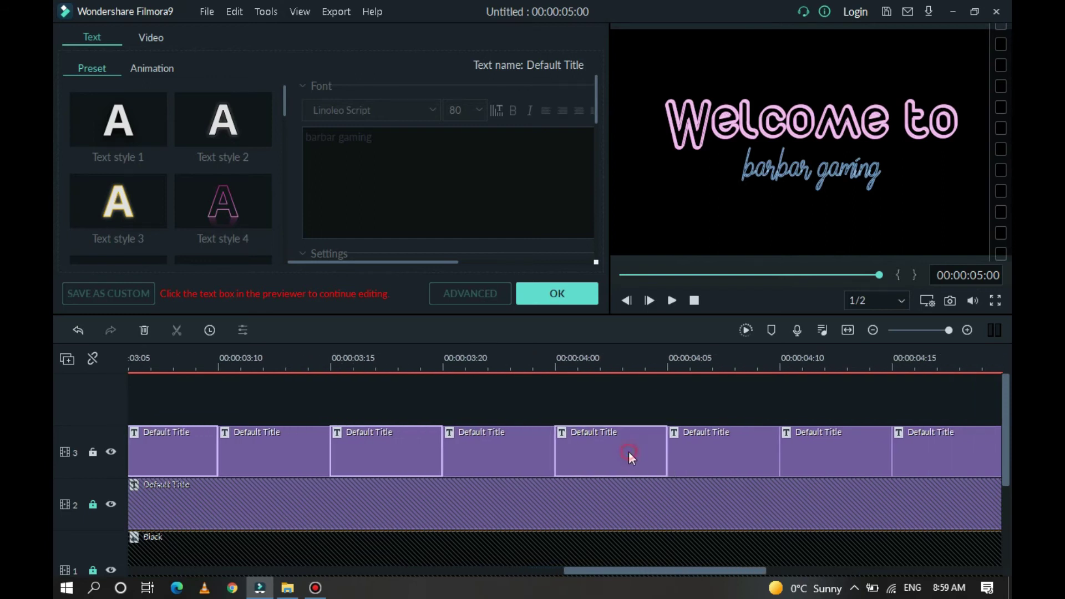
ctrl+click(785, 462)
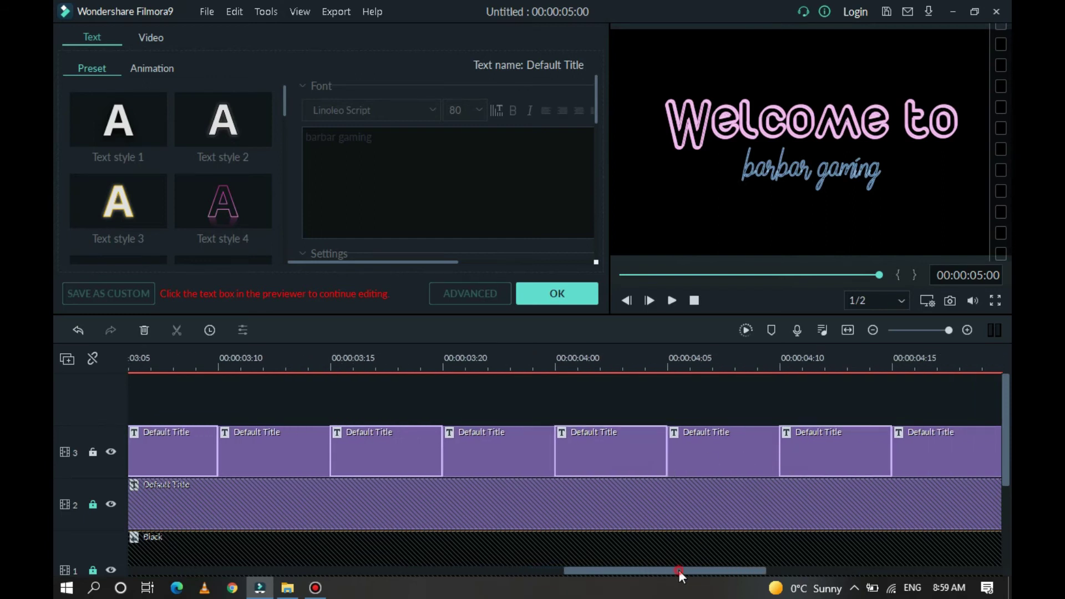
drag(680, 571, 780, 570)
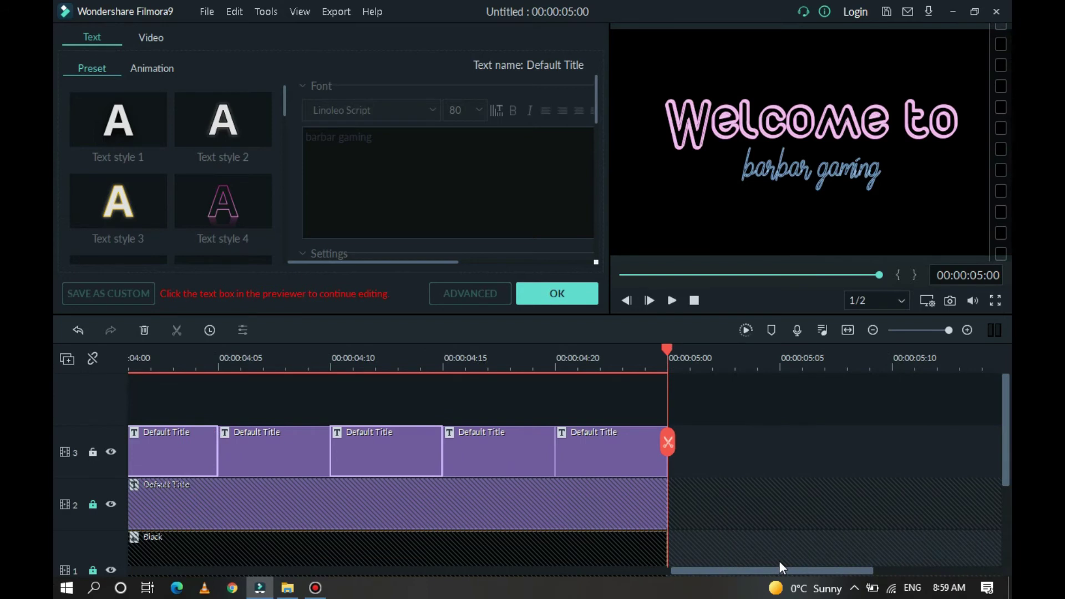
ctrl+click(634, 460)
mouse_move(688, 571)
mouse_down()
mouse_move(173, 570)
mouse_move(159, 556)
mouse_move(146, 568)
mouse_up()
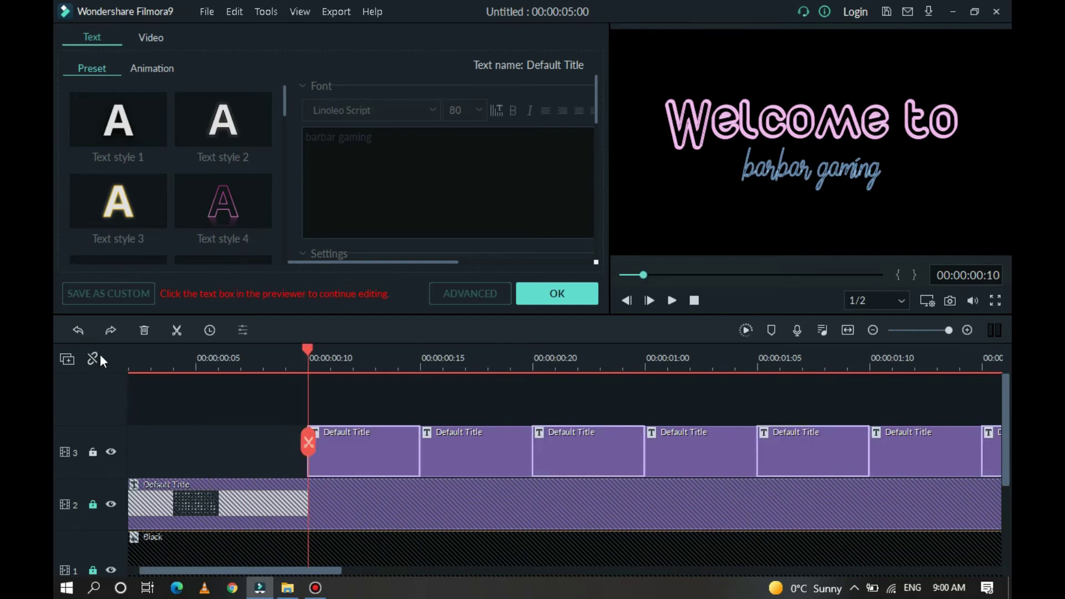
key(Delete)
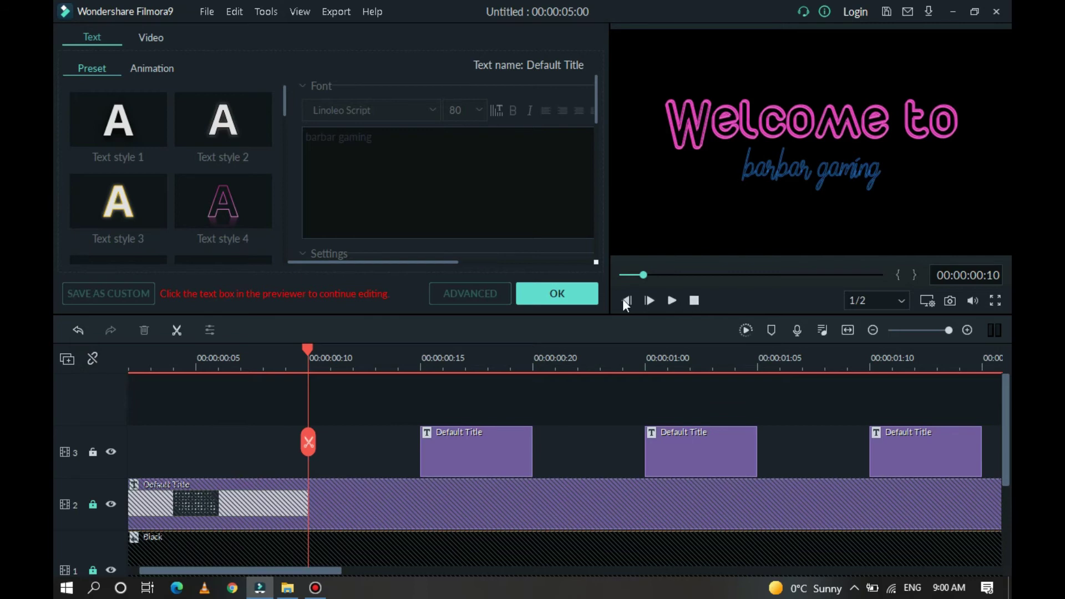
Confirm the title edits, place Glow across track 4, and open its settings.
click(574, 296)
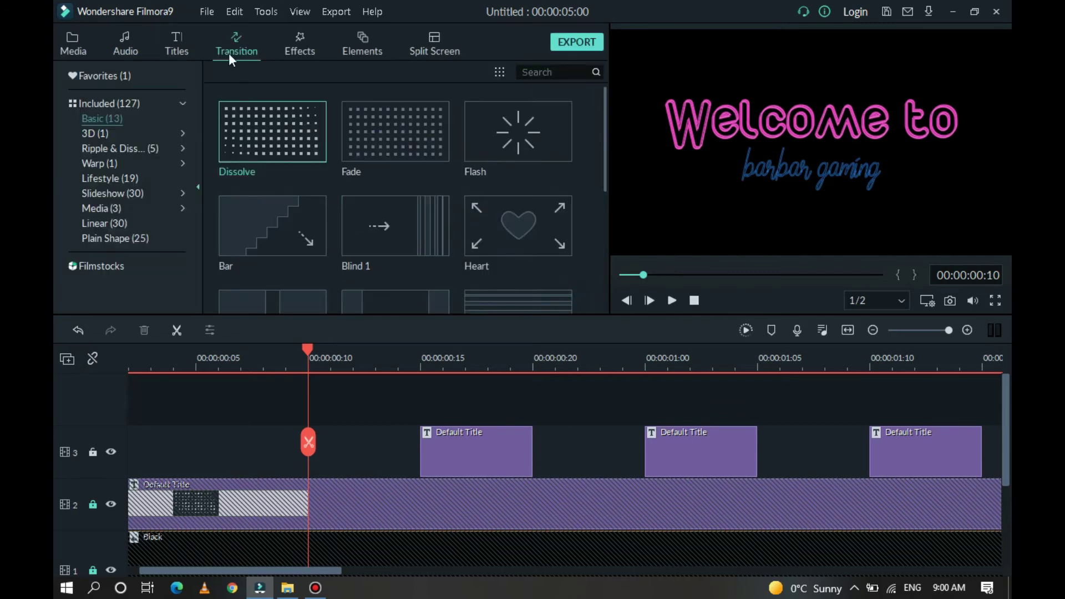
click(298, 32)
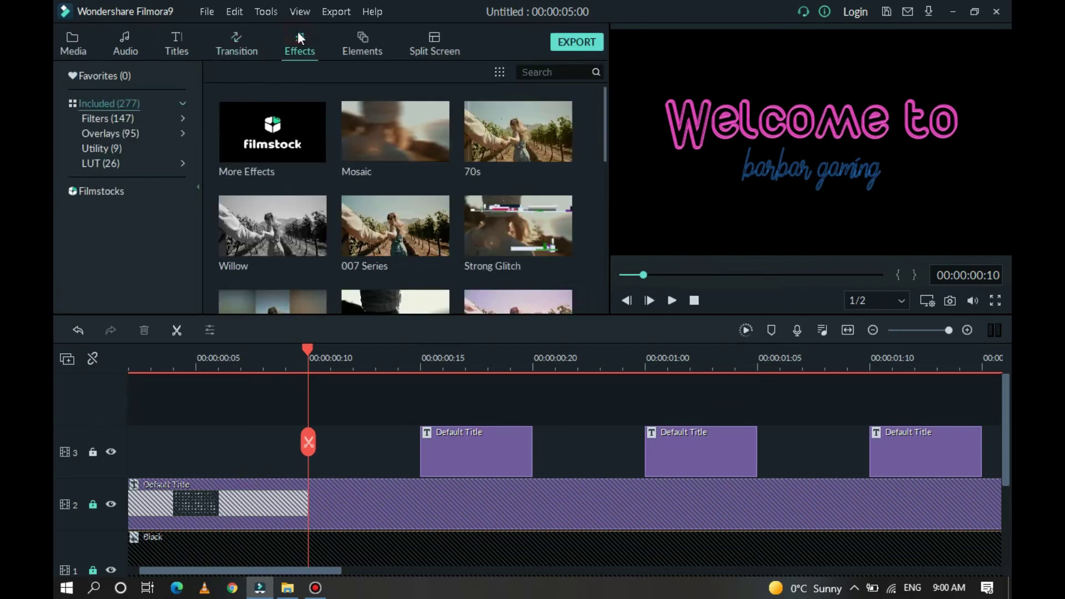
click(528, 74)
text(glo)
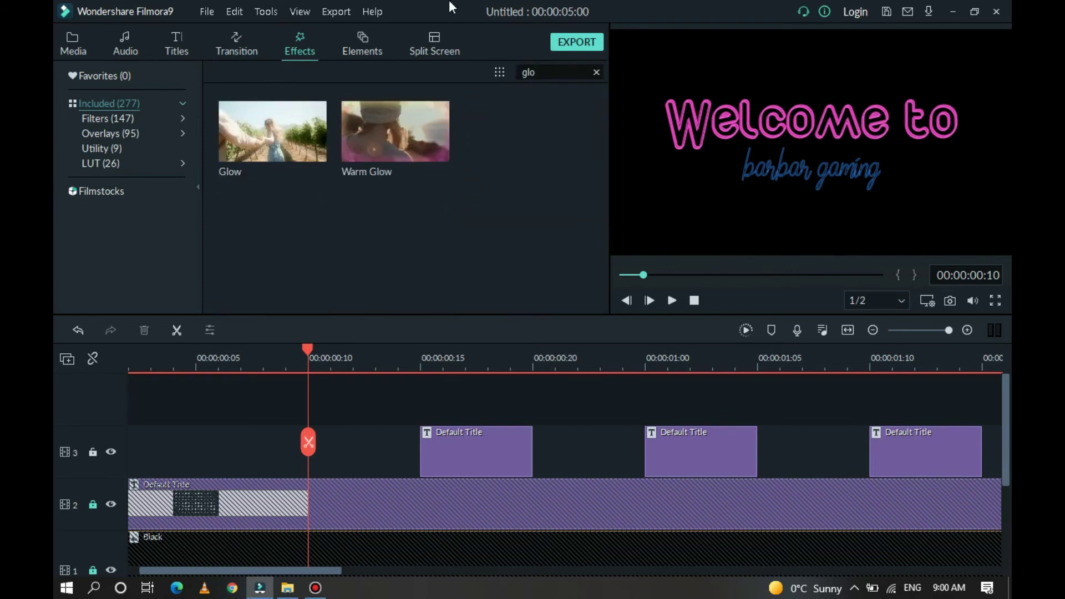
click(291, 131)
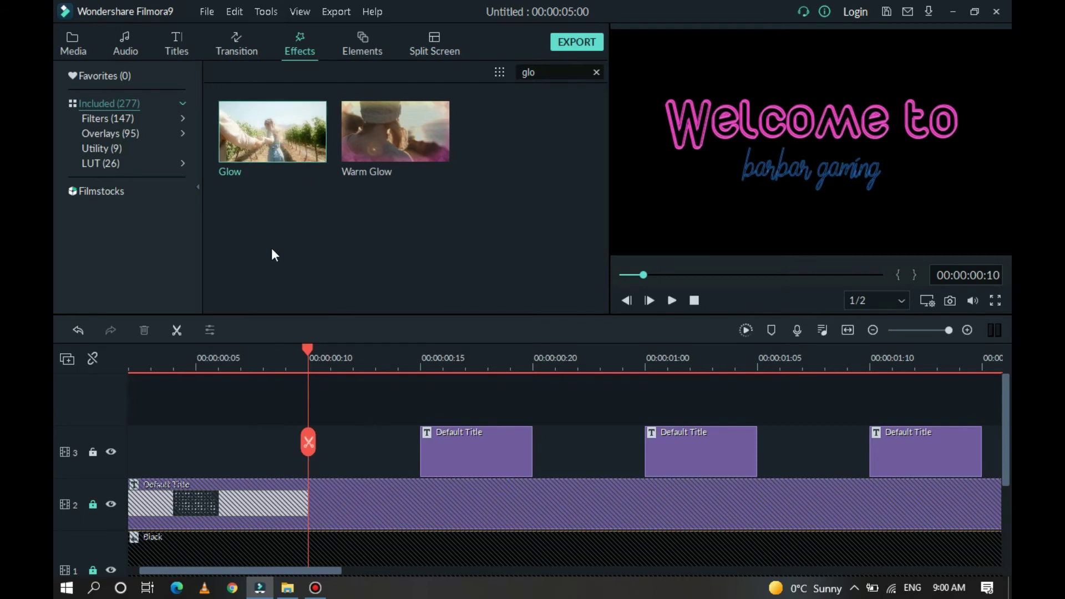
mouse_move(262, 136)
mouse_down()
mouse_move(129, 397)
mouse_move(104, 392)
mouse_up()
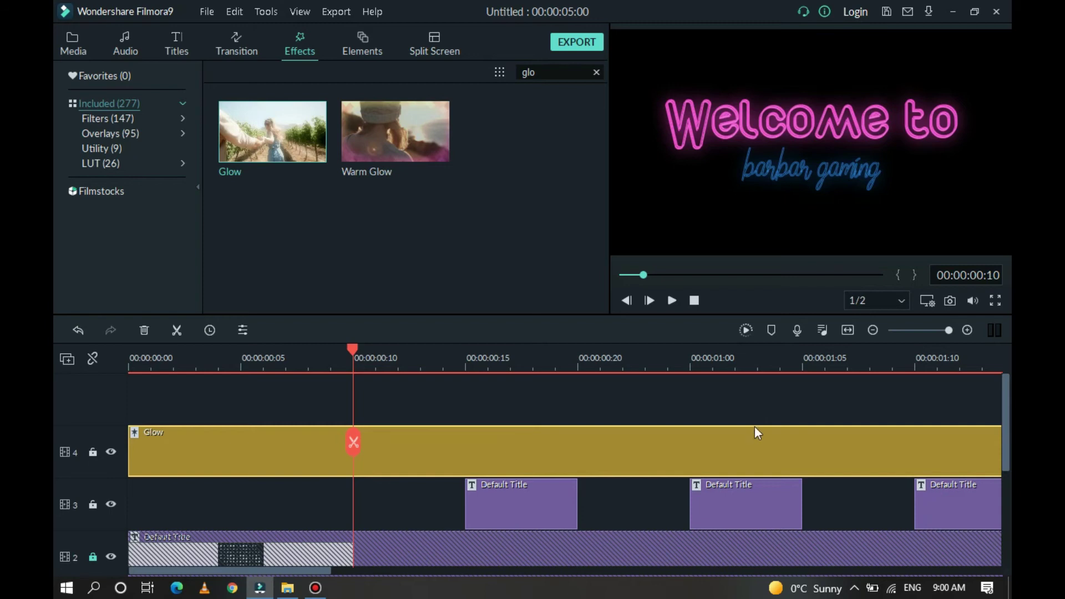
key(Delete)
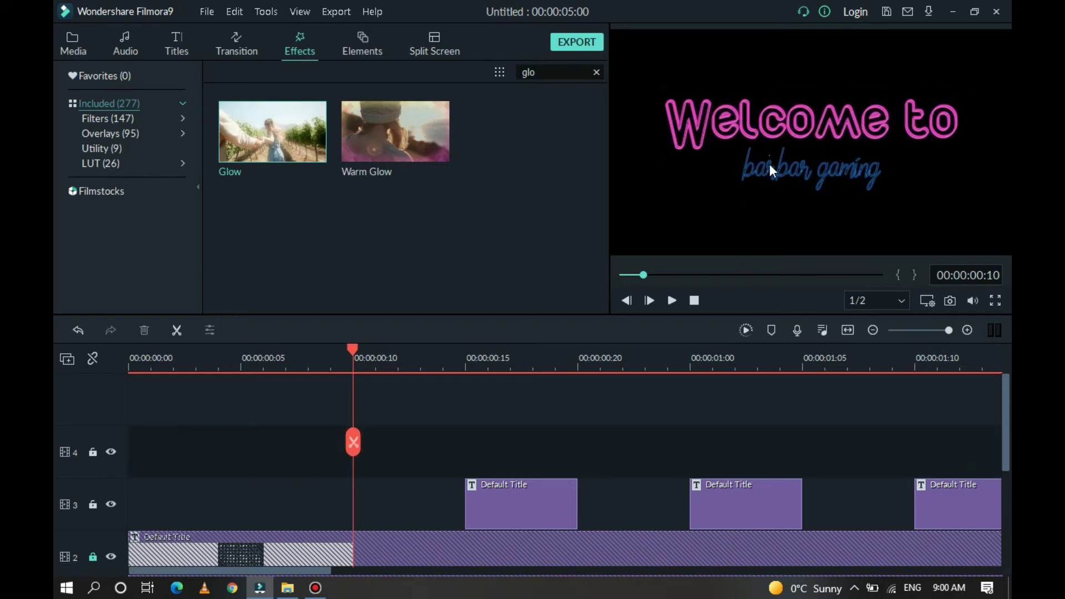
key(ctrl+z)
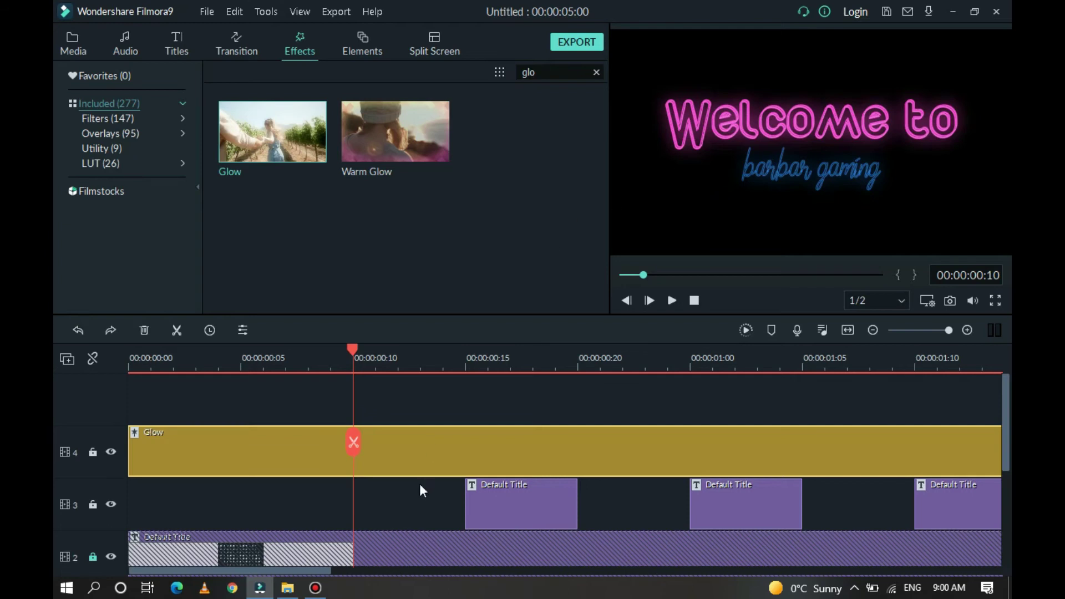
double_click(419, 452)
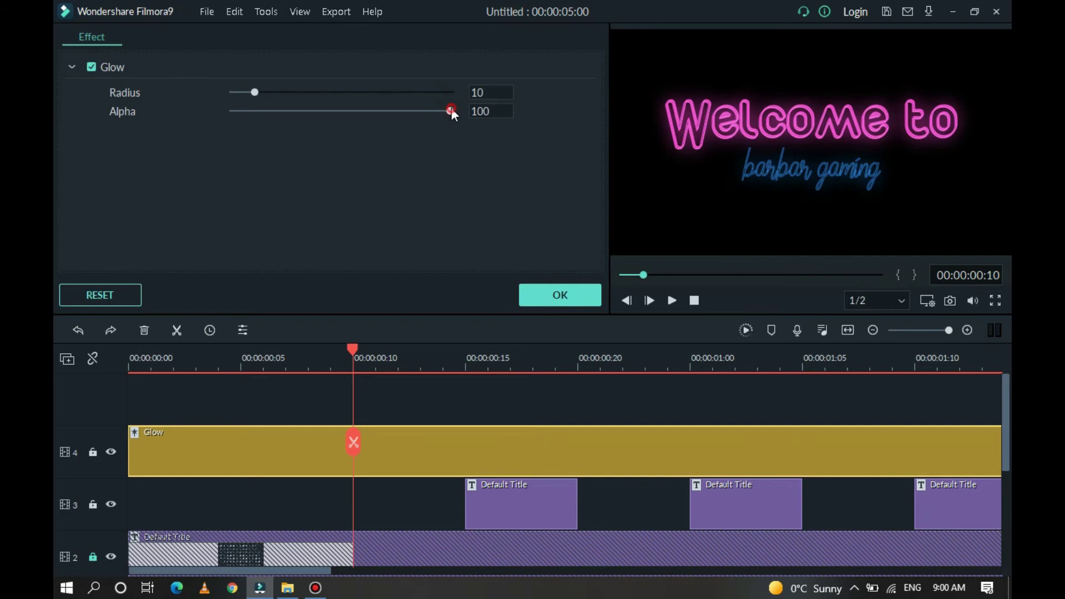
Keep Glow Alpha at 100 and widen the Radius to 23.
drag(453, 111, 286, 110)
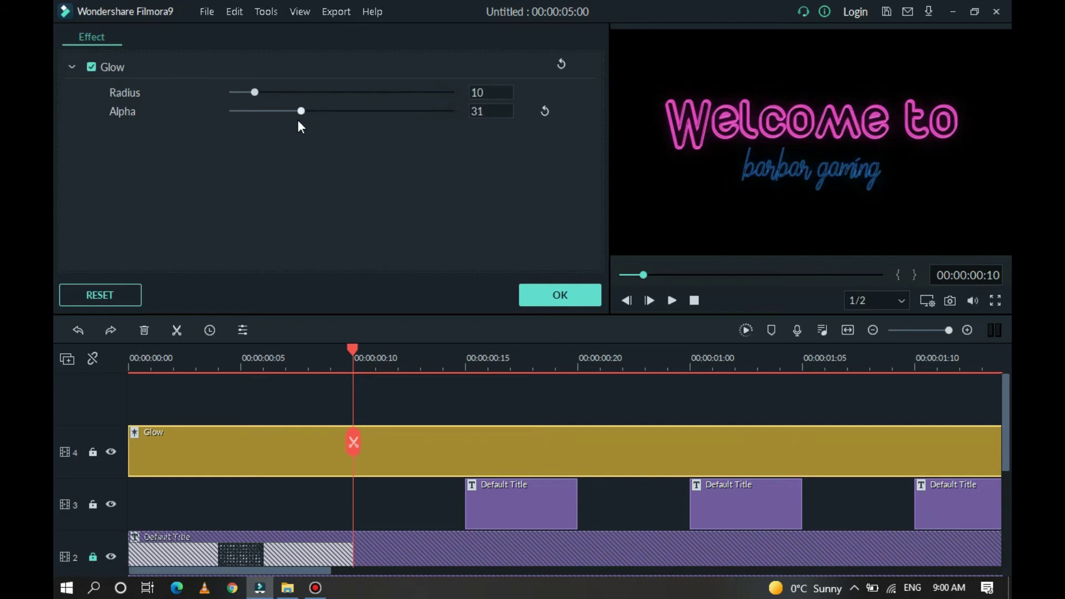
drag(425, 111, 589, 110)
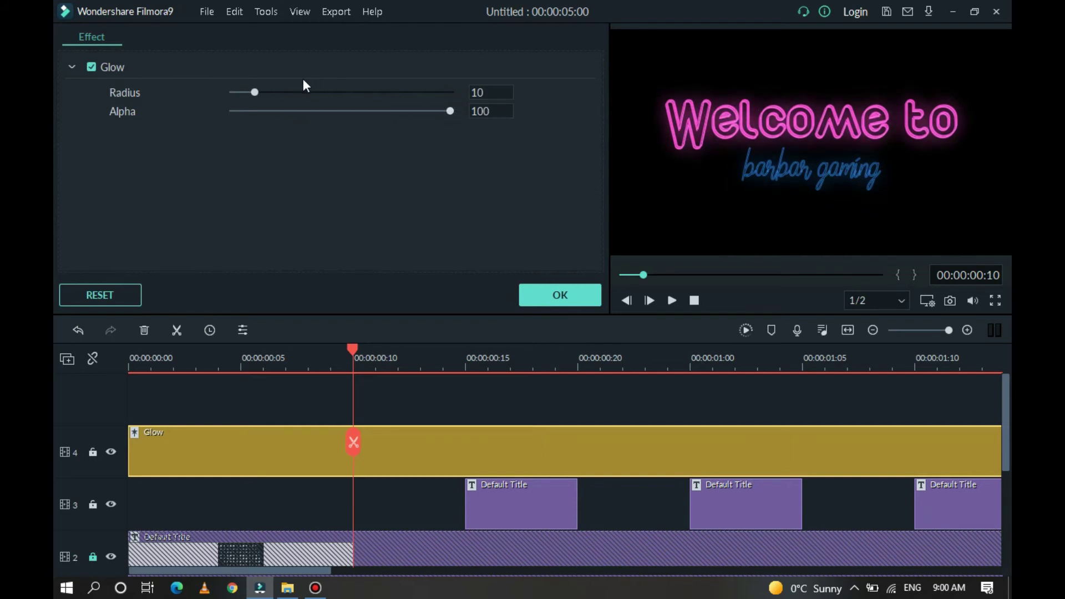
mouse_move(254, 93)
mouse_down()
mouse_move(424, 93)
mouse_move(254, 107)
mouse_move(299, 108)
mouse_move(297, 89)
mouse_move(284, 89)
mouse_up()
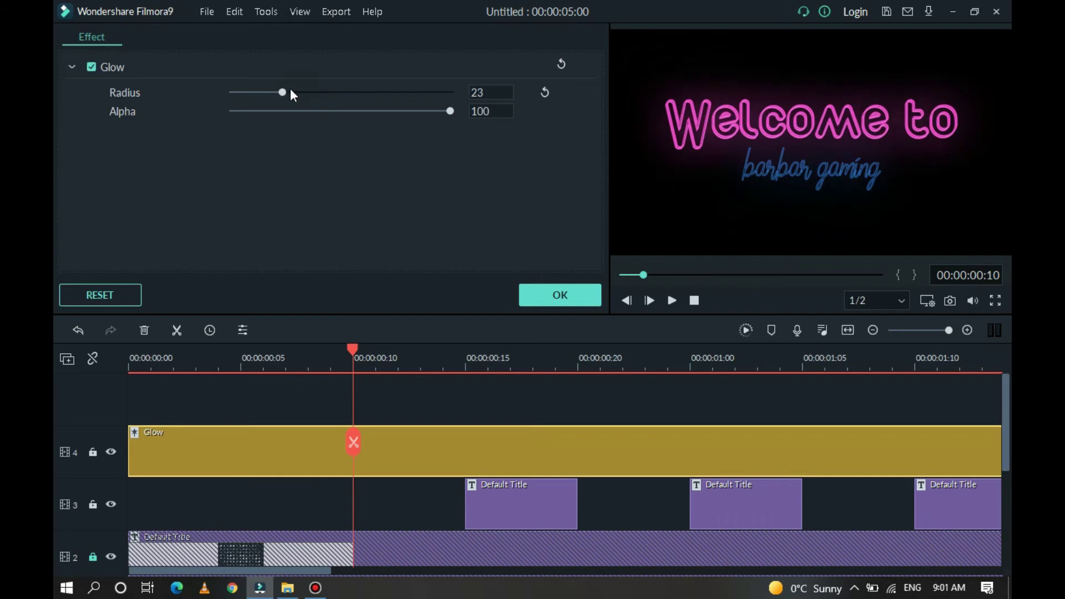
Apply the glow settings, stop playback, zoom out the timeline, and unlock track 2.
click(558, 297)
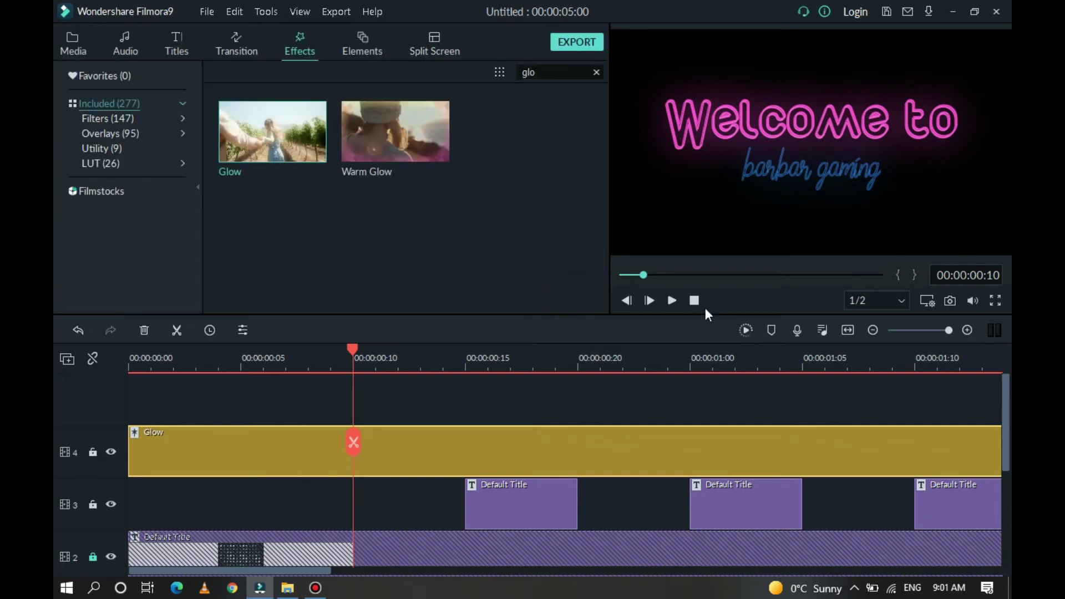
drag(1008, 420, 1009, 426)
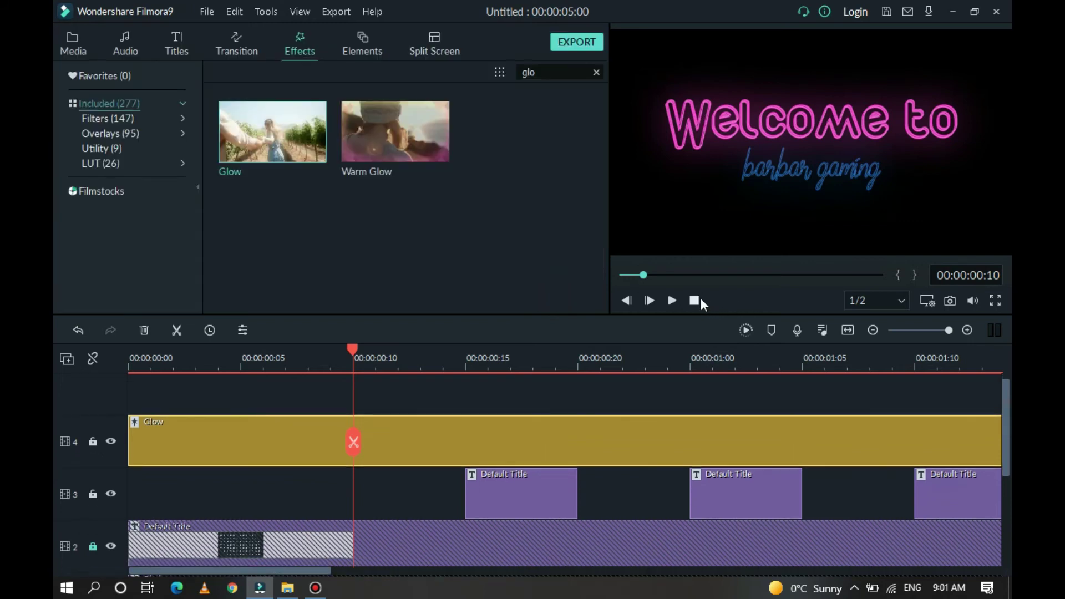
click(693, 299)
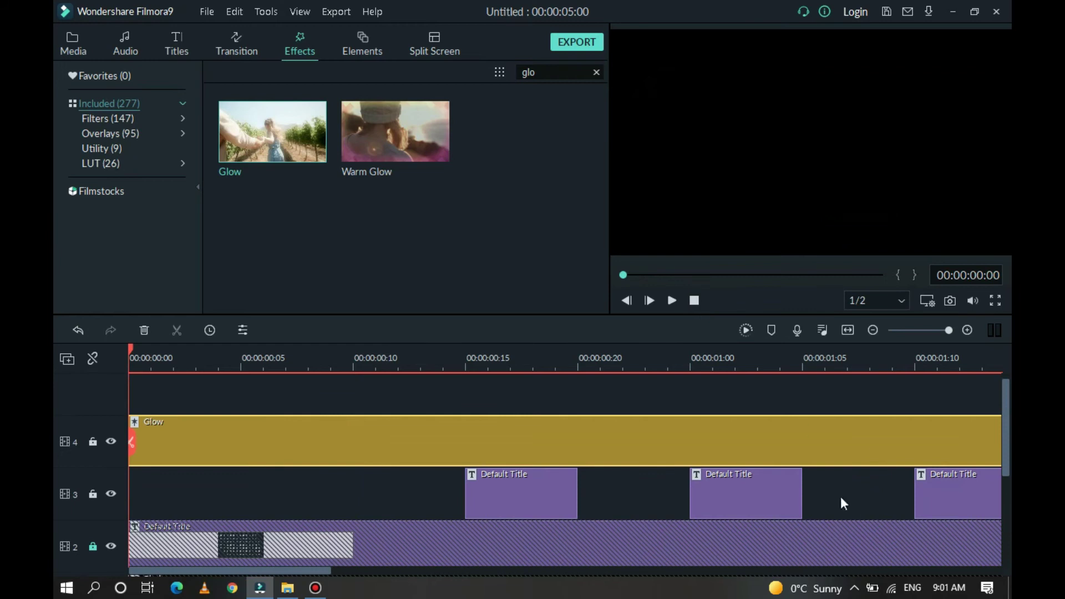
click(872, 330)
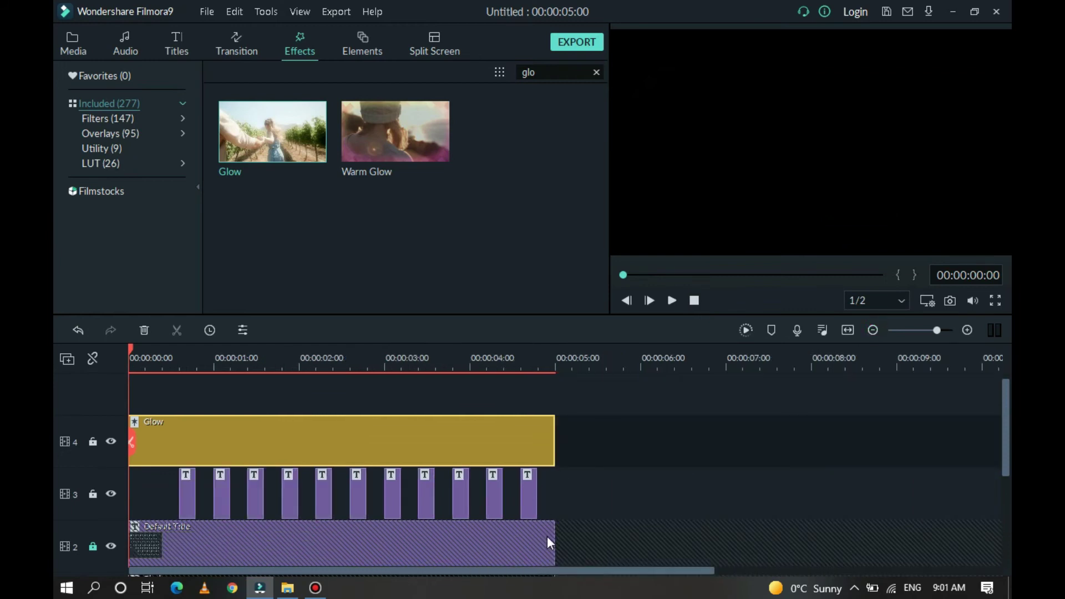
drag(1004, 441, 1005, 465)
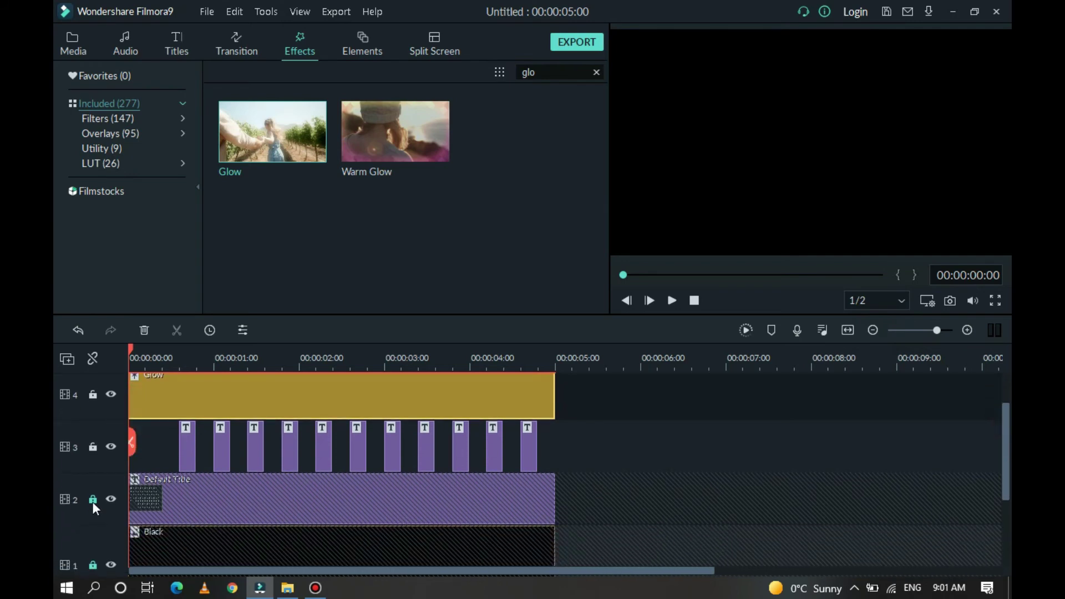
click(91, 499)
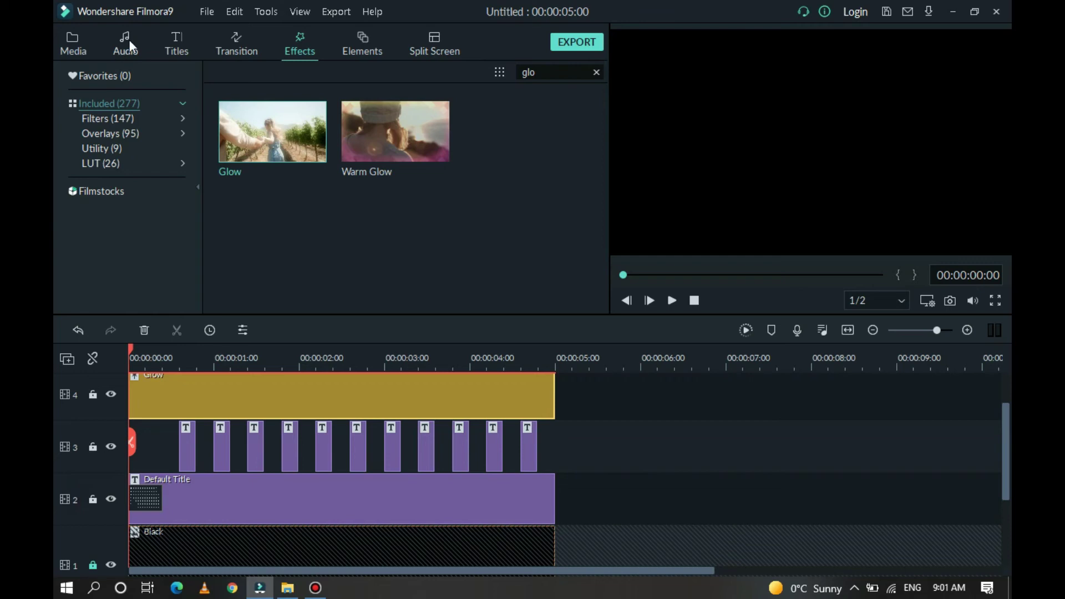
Drop the Basic Fade transition on the track-2 title's right end, then preview to 00:00:05:00.
click(231, 37)
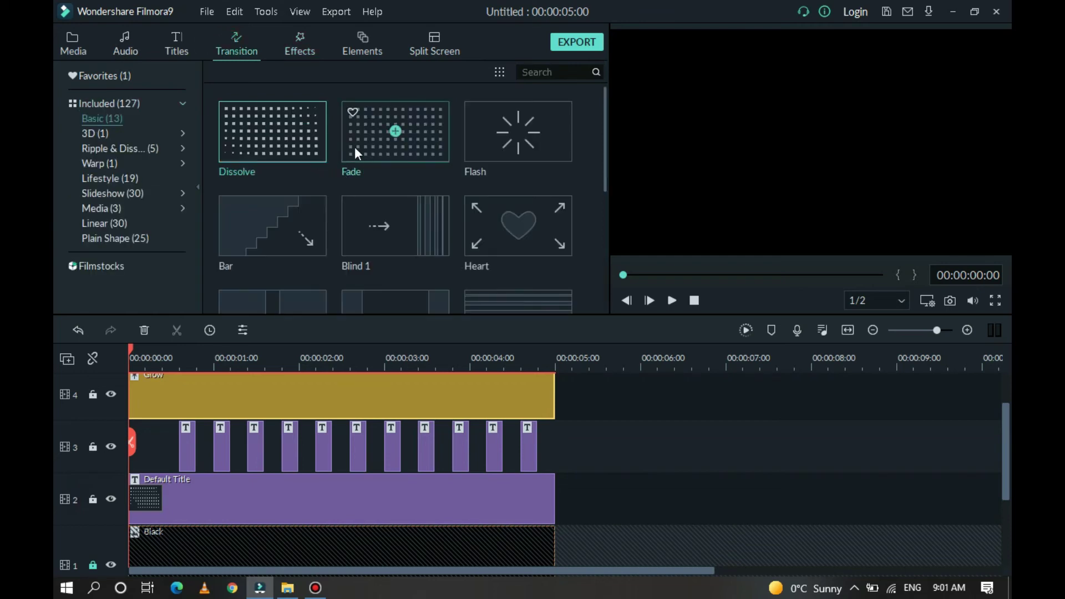
drag(363, 152, 475, 499)
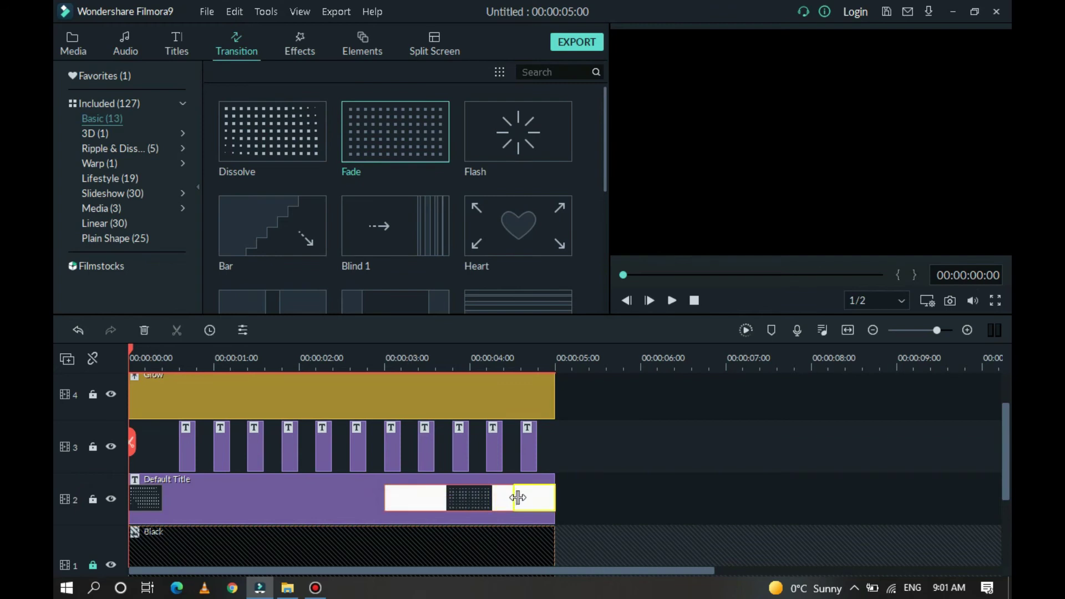
drag(539, 500, 536, 500)
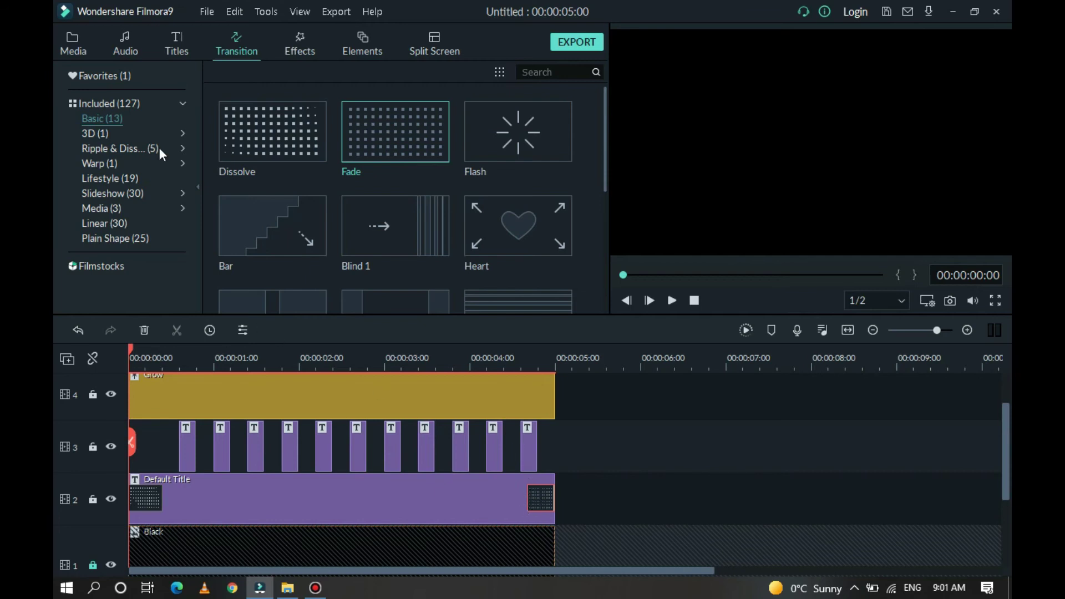
click(104, 105)
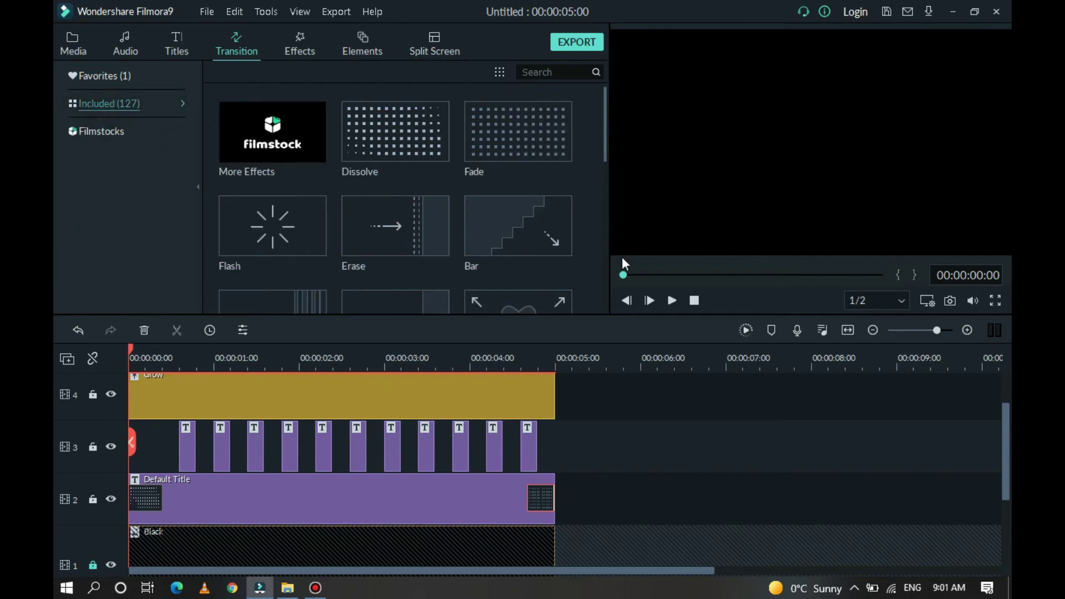
click(673, 300)
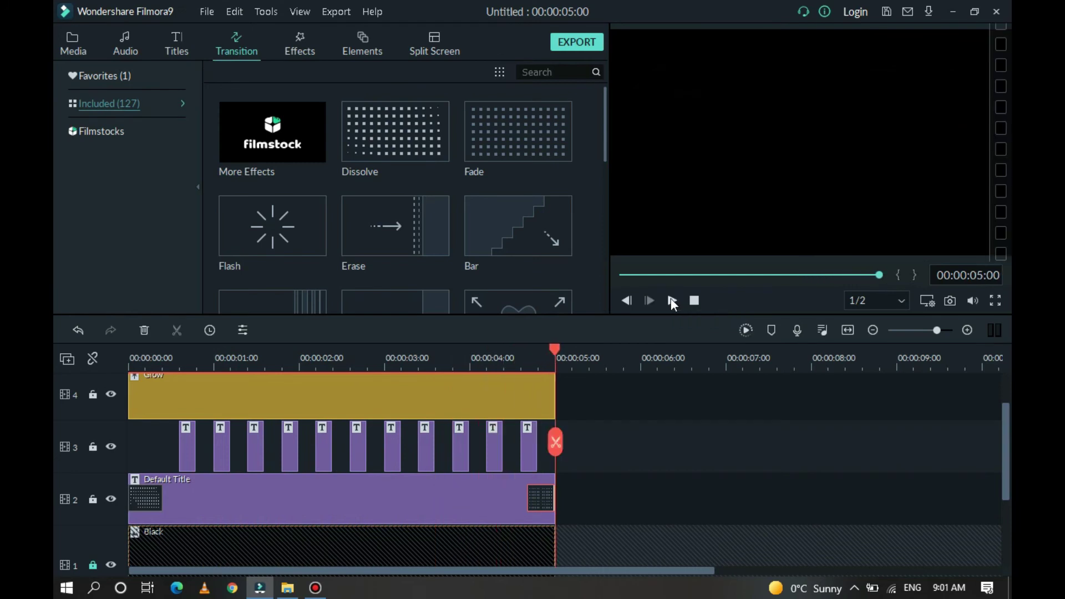
Apply the favourite Pixelate transition to the last and sixth track-3 title pieces, then replay.
click(96, 75)
mouse_move(271, 131)
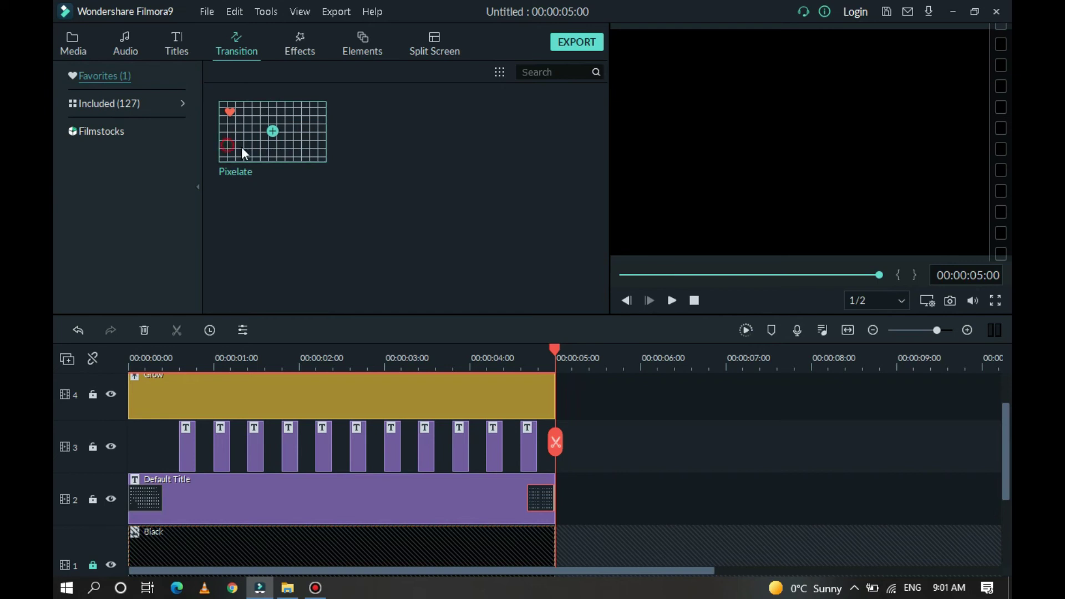
drag(241, 148, 527, 448)
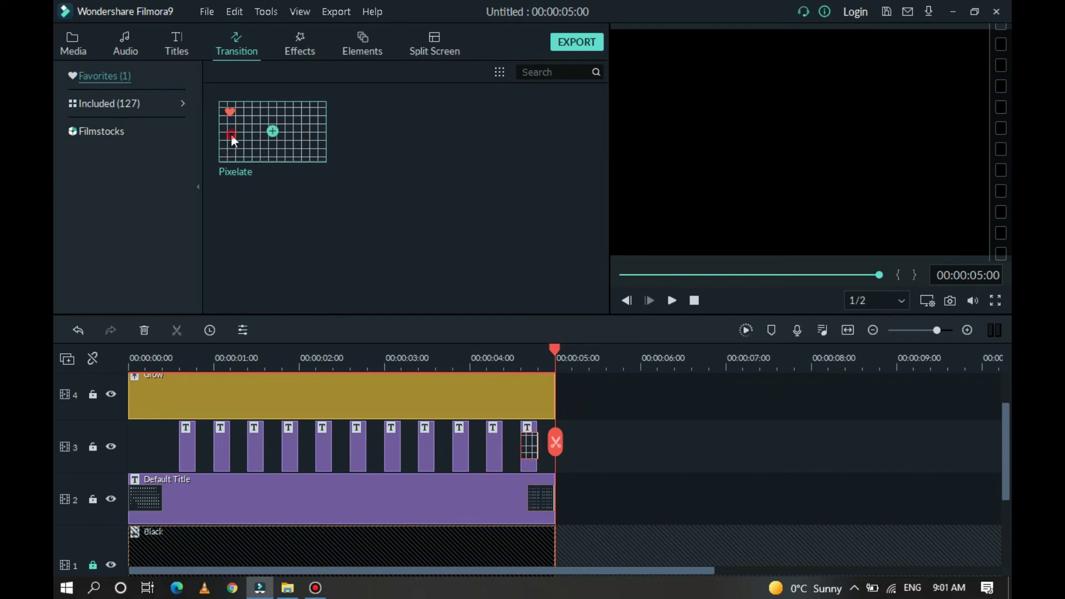
drag(232, 137, 359, 450)
click(695, 301)
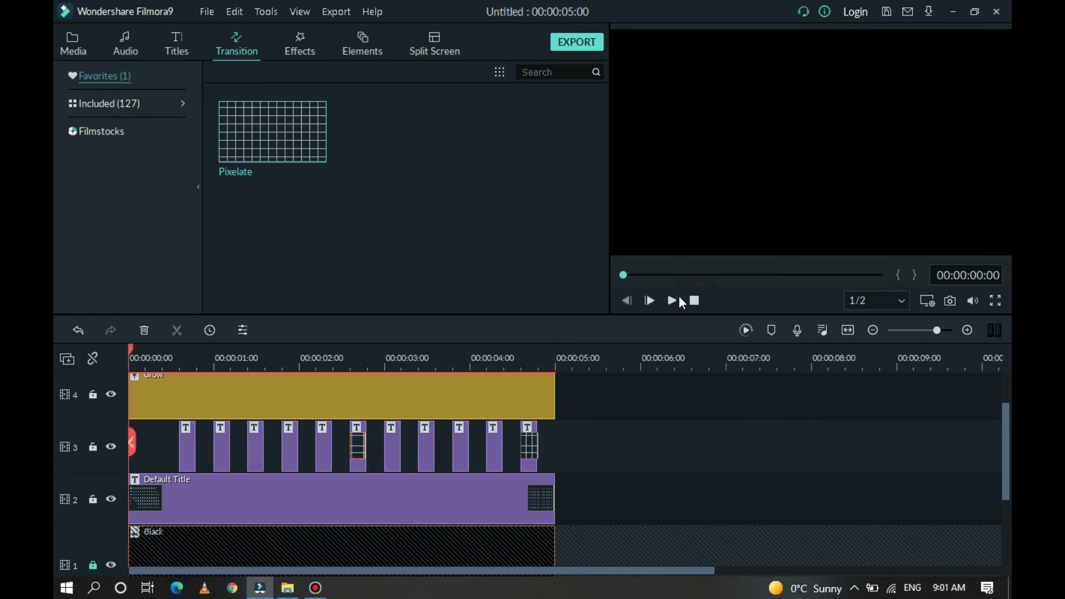
click(670, 298)
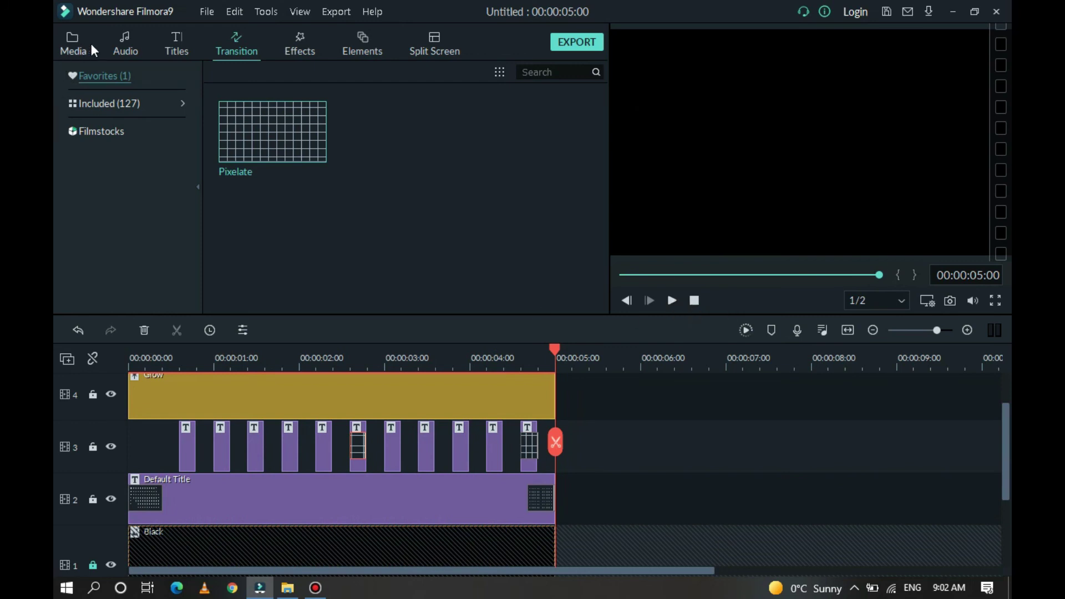
Import the Y2Mate electric sound effect from Downloads into Project Media.
click(127, 43)
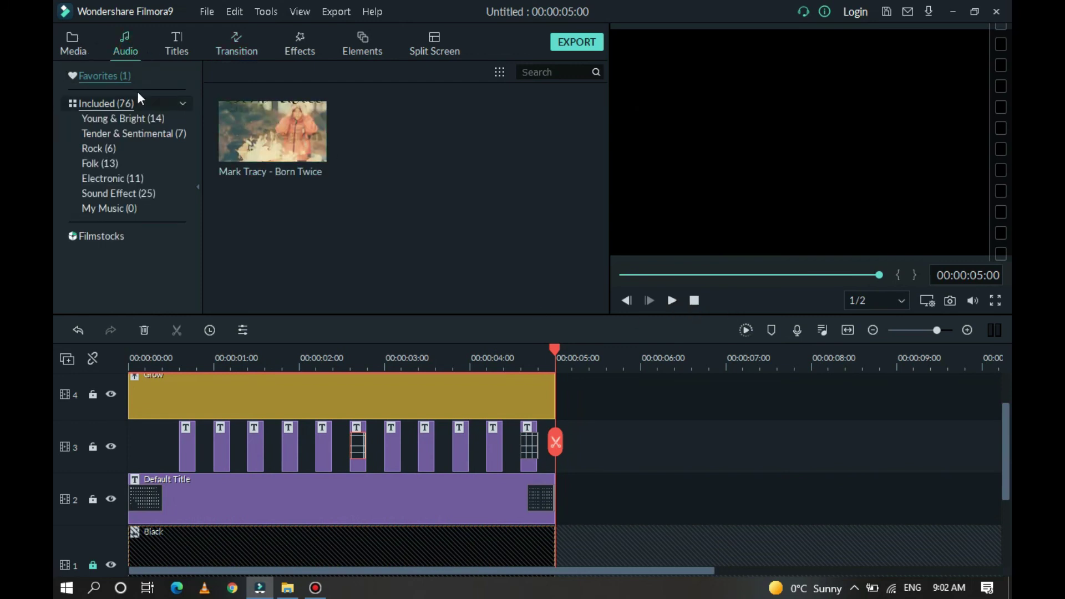
click(74, 36)
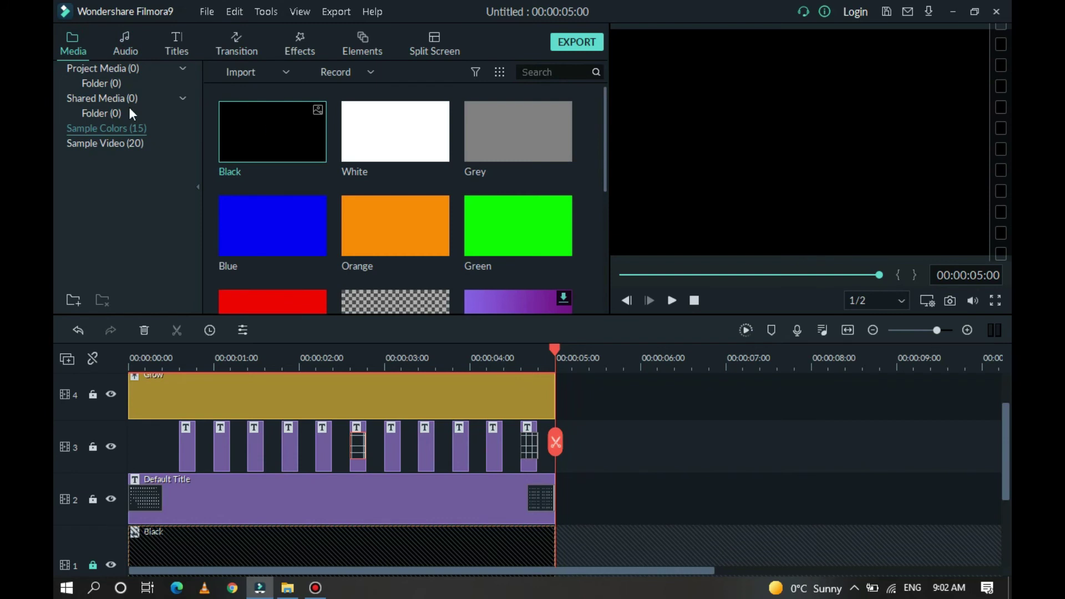
click(103, 68)
click(309, 143)
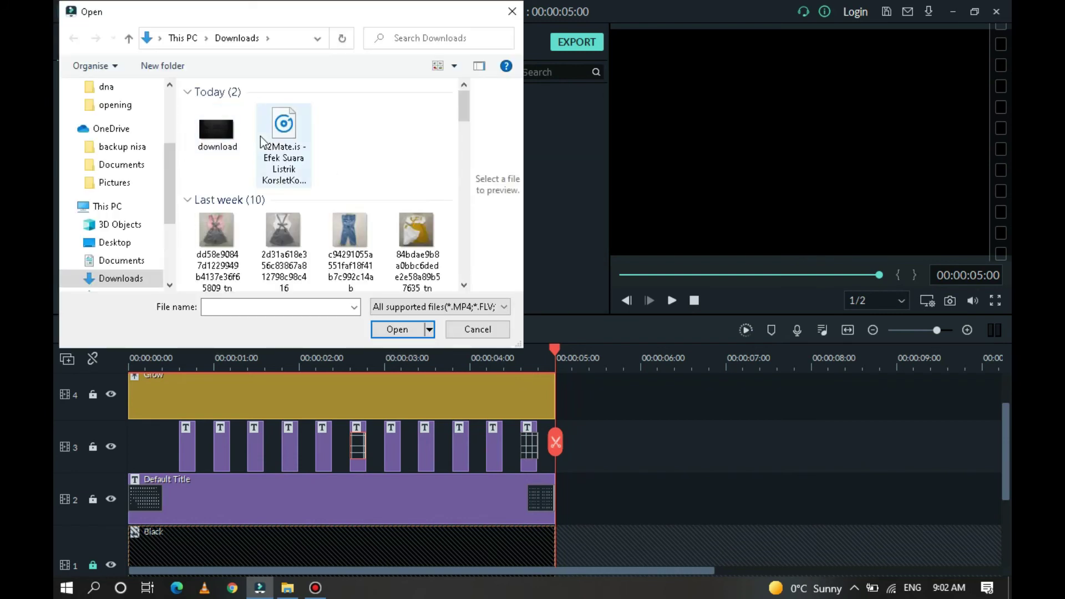
double_click(272, 136)
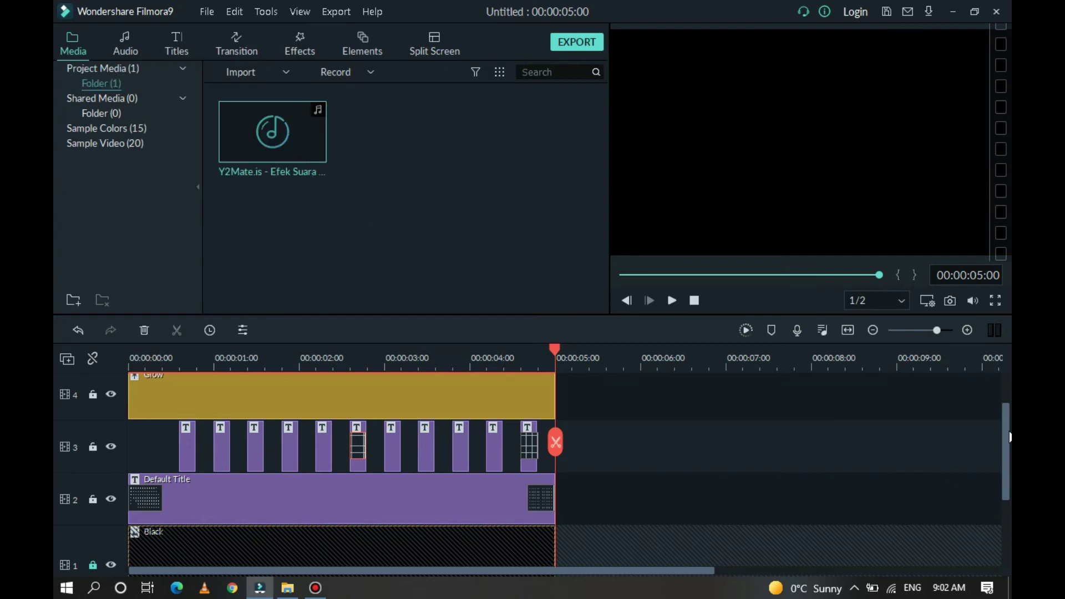
drag(1007, 437, 1009, 504)
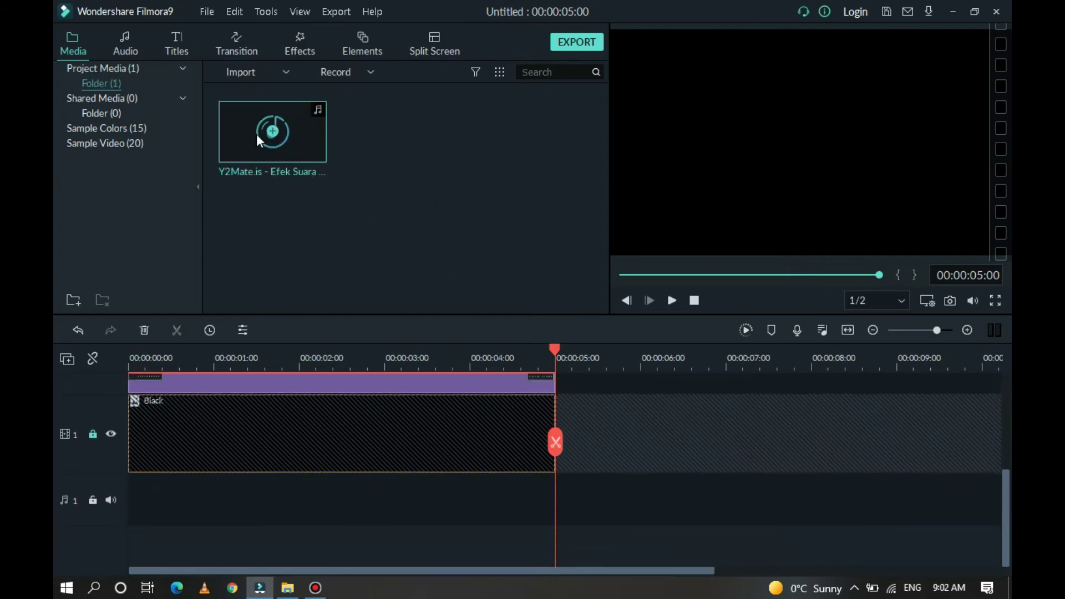
Place the sound on audio track 1, remove everything before 00:00:04:24, and move it to the start.
mouse_move(256, 133)
mouse_down()
mouse_move(149, 502)
mouse_move(125, 492)
mouse_up()
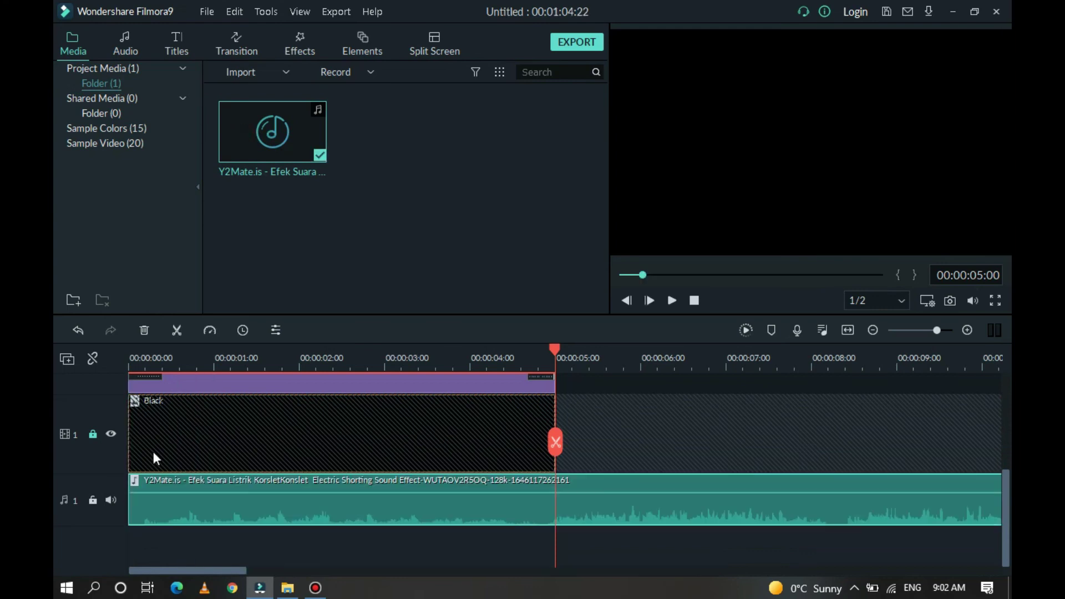
click(692, 300)
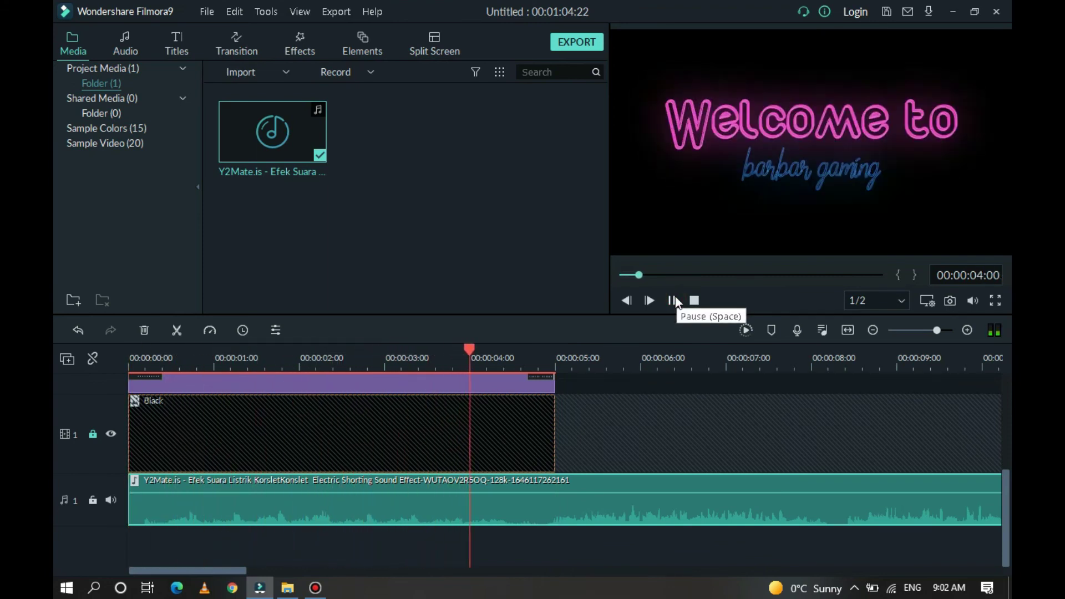
click(675, 300)
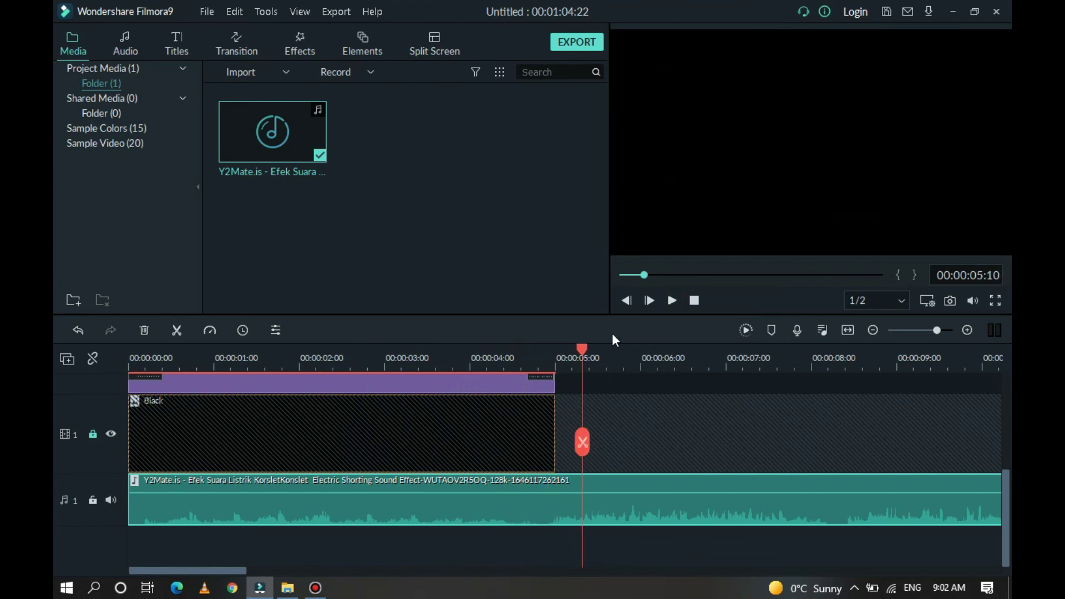
drag(581, 346, 554, 354)
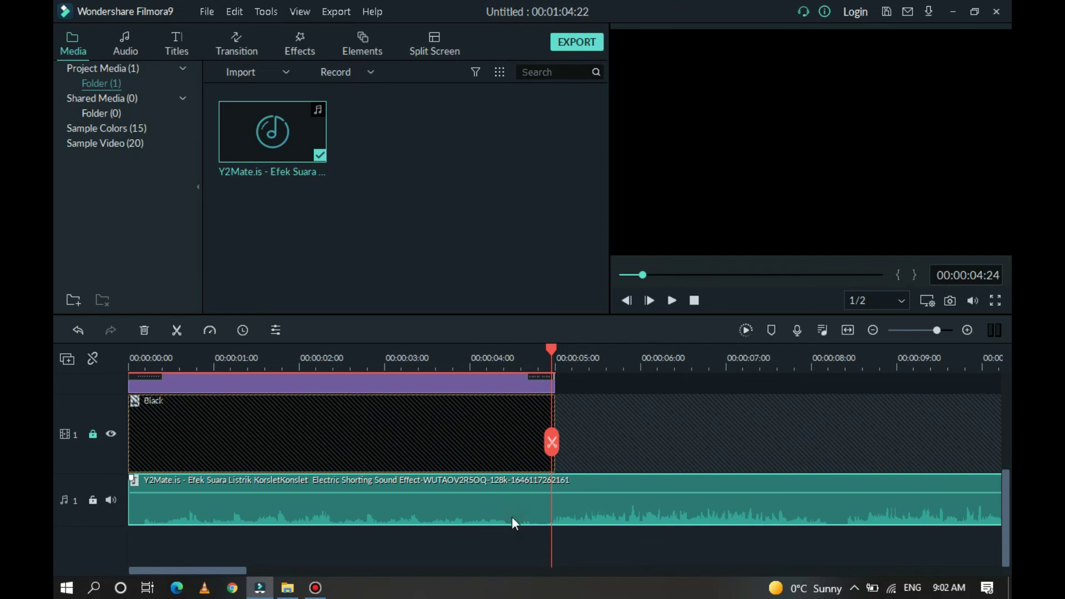
click(552, 443)
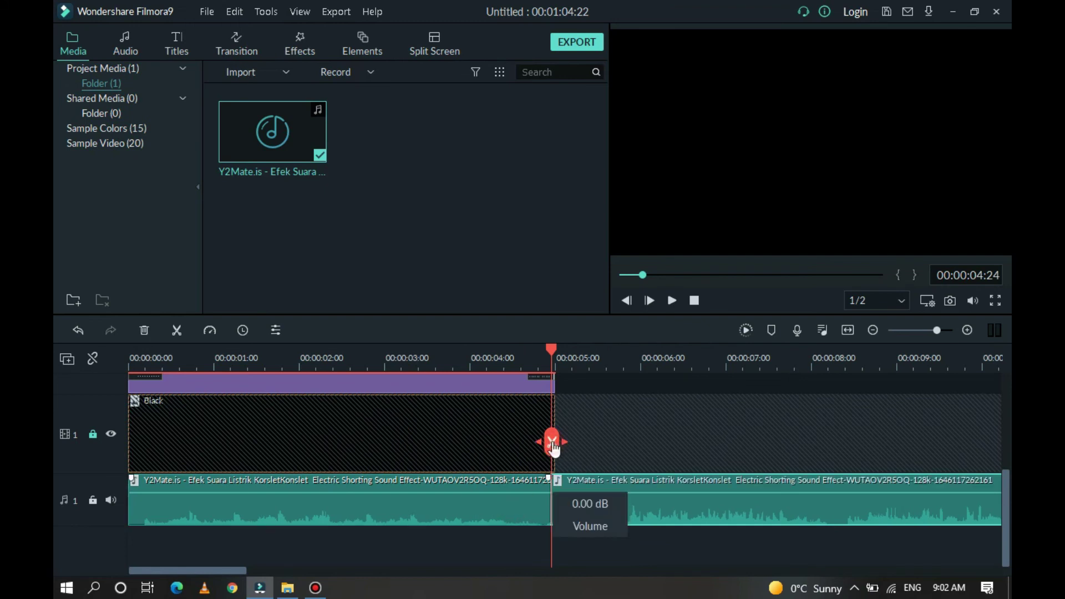
click(510, 503)
key(Delete)
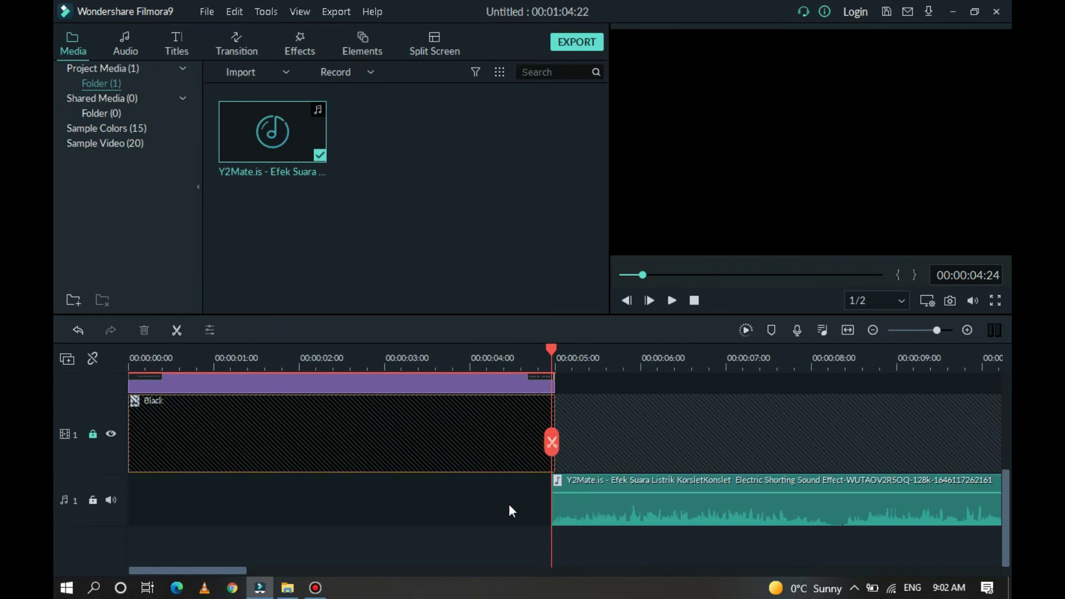
drag(580, 515, 139, 503)
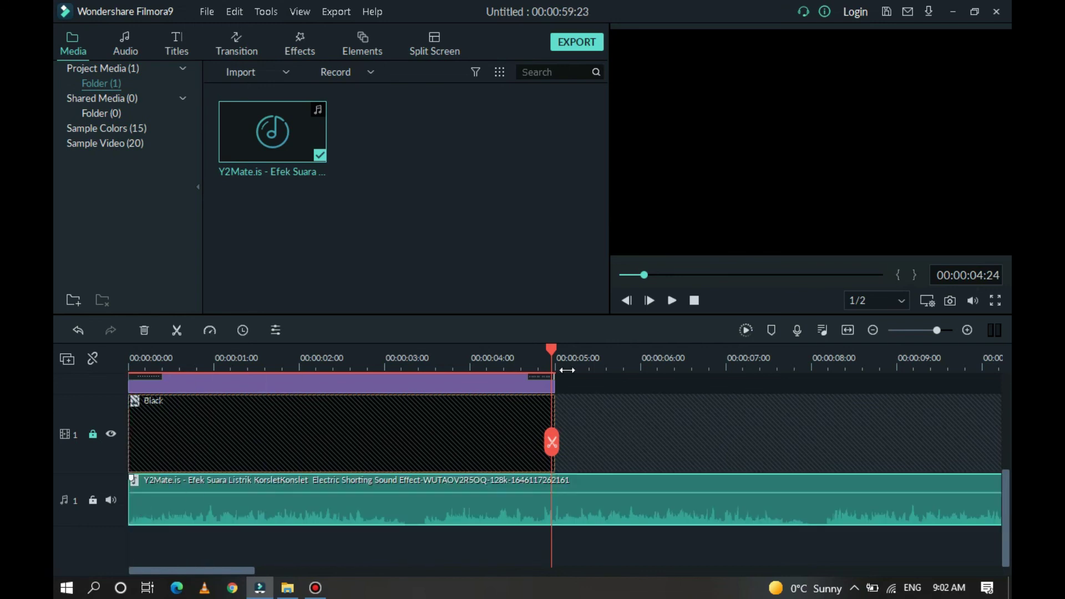
Trim the sound clip so it ends at 00:00:05:02.
drag(549, 345, 563, 339)
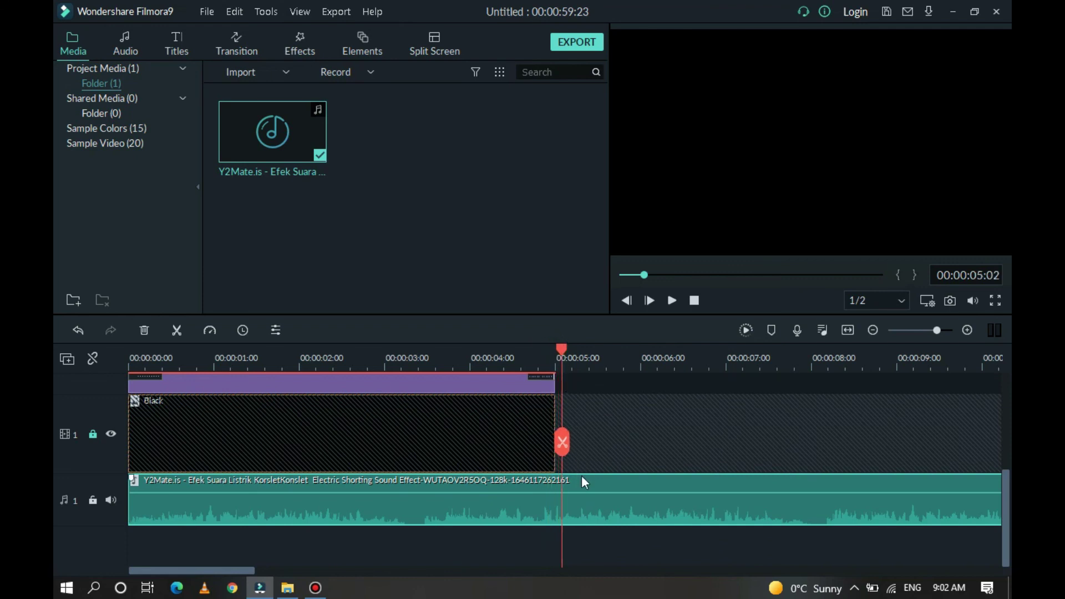
click(564, 443)
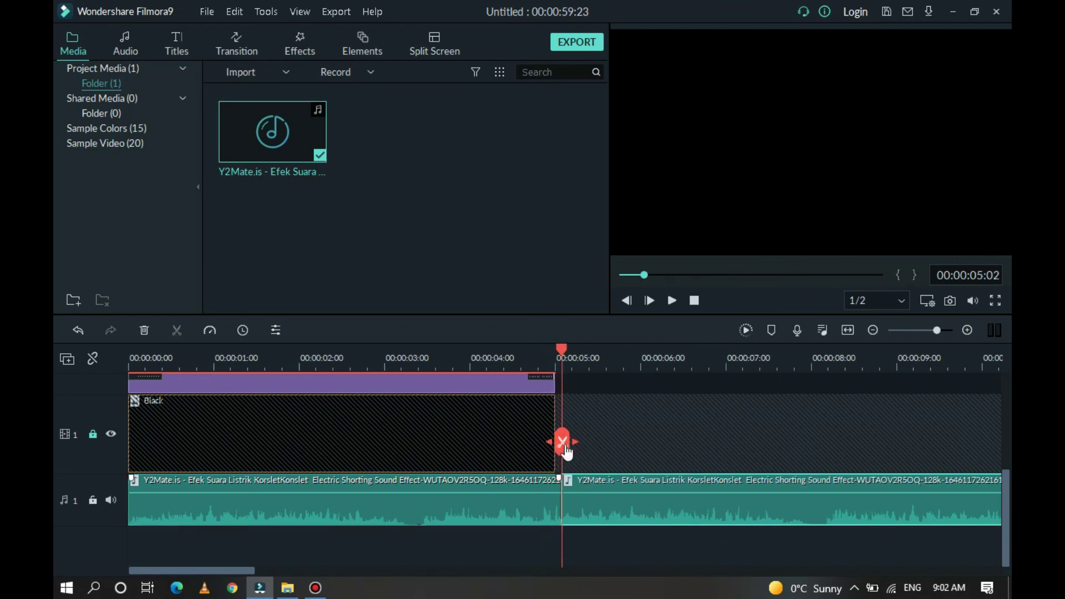
key(Delete)
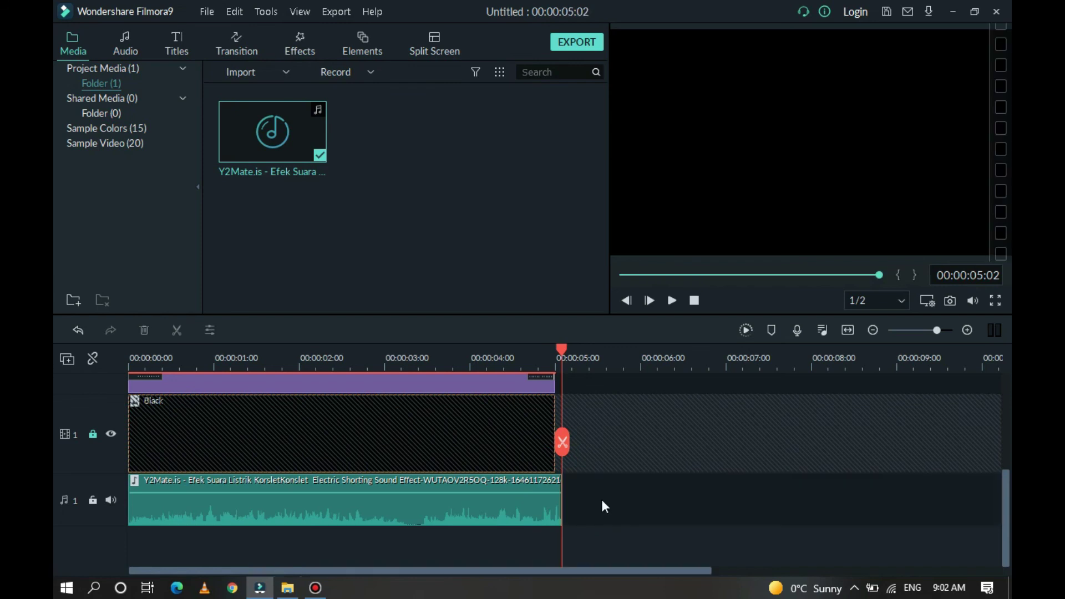
Render the timeline preview, then jump to 00:00:02:02 to view the neon title.
click(746, 329)
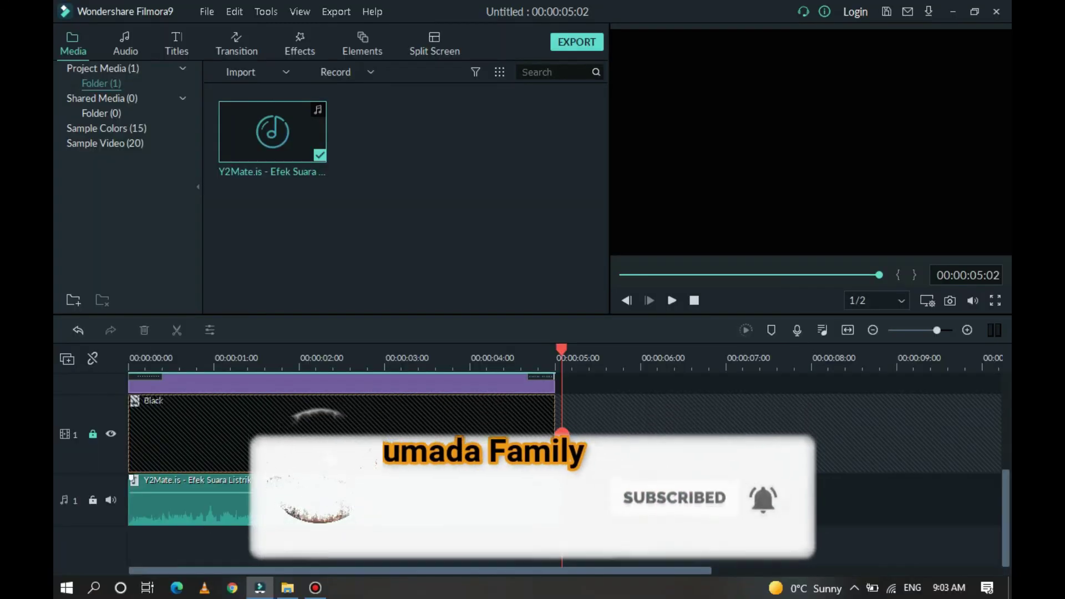
click(306, 359)
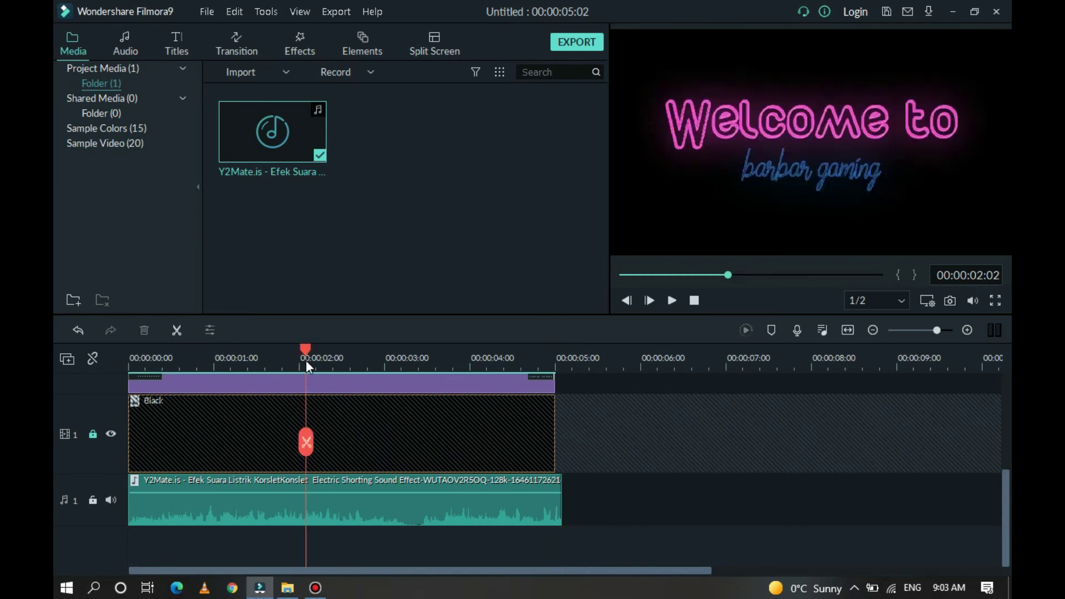